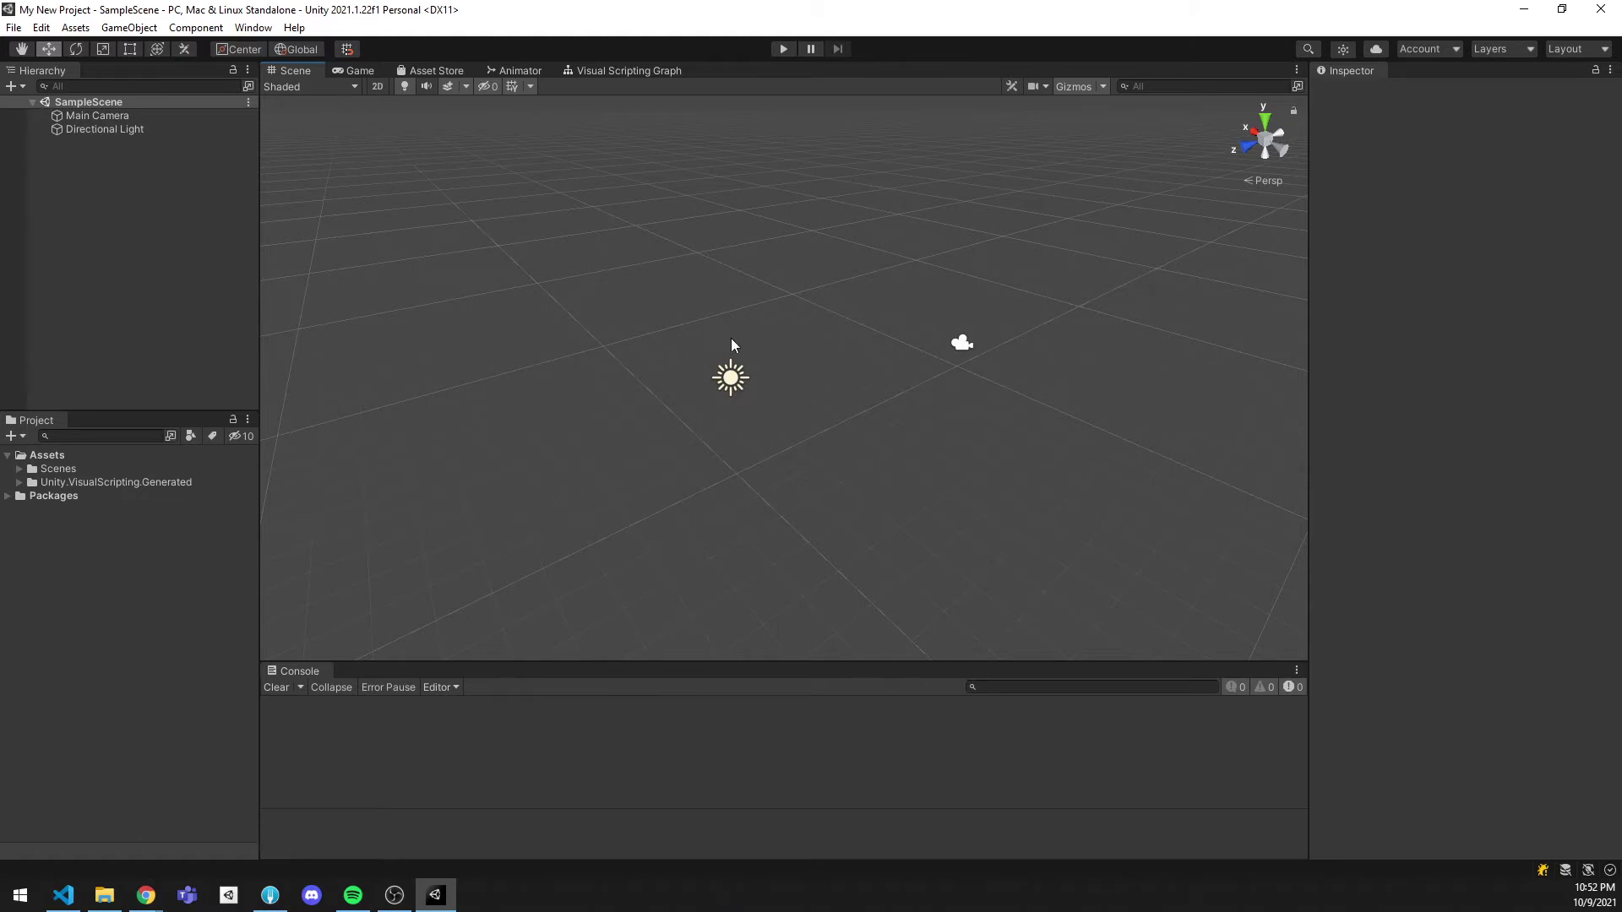
- Look around the sample scene and examine the Directional Light and Main Camera, including their component properties, then clear the selection
alt+drag(731, 338, 861, 370)
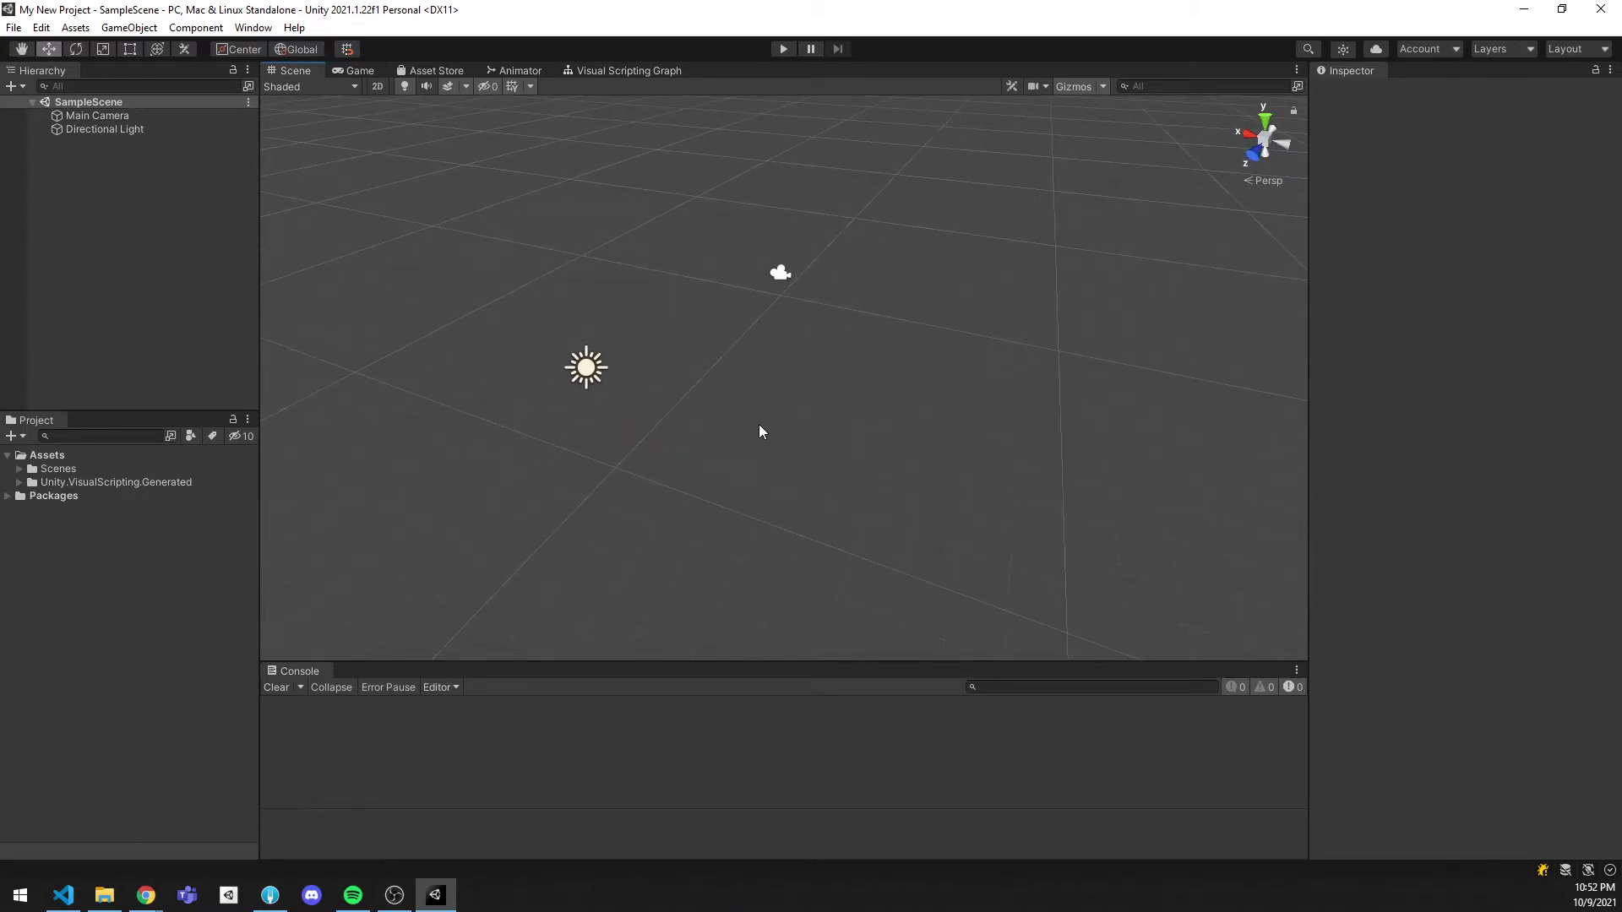
alt+drag(761, 417, 898, 412)
alt+drag(771, 351, 1036, 292)
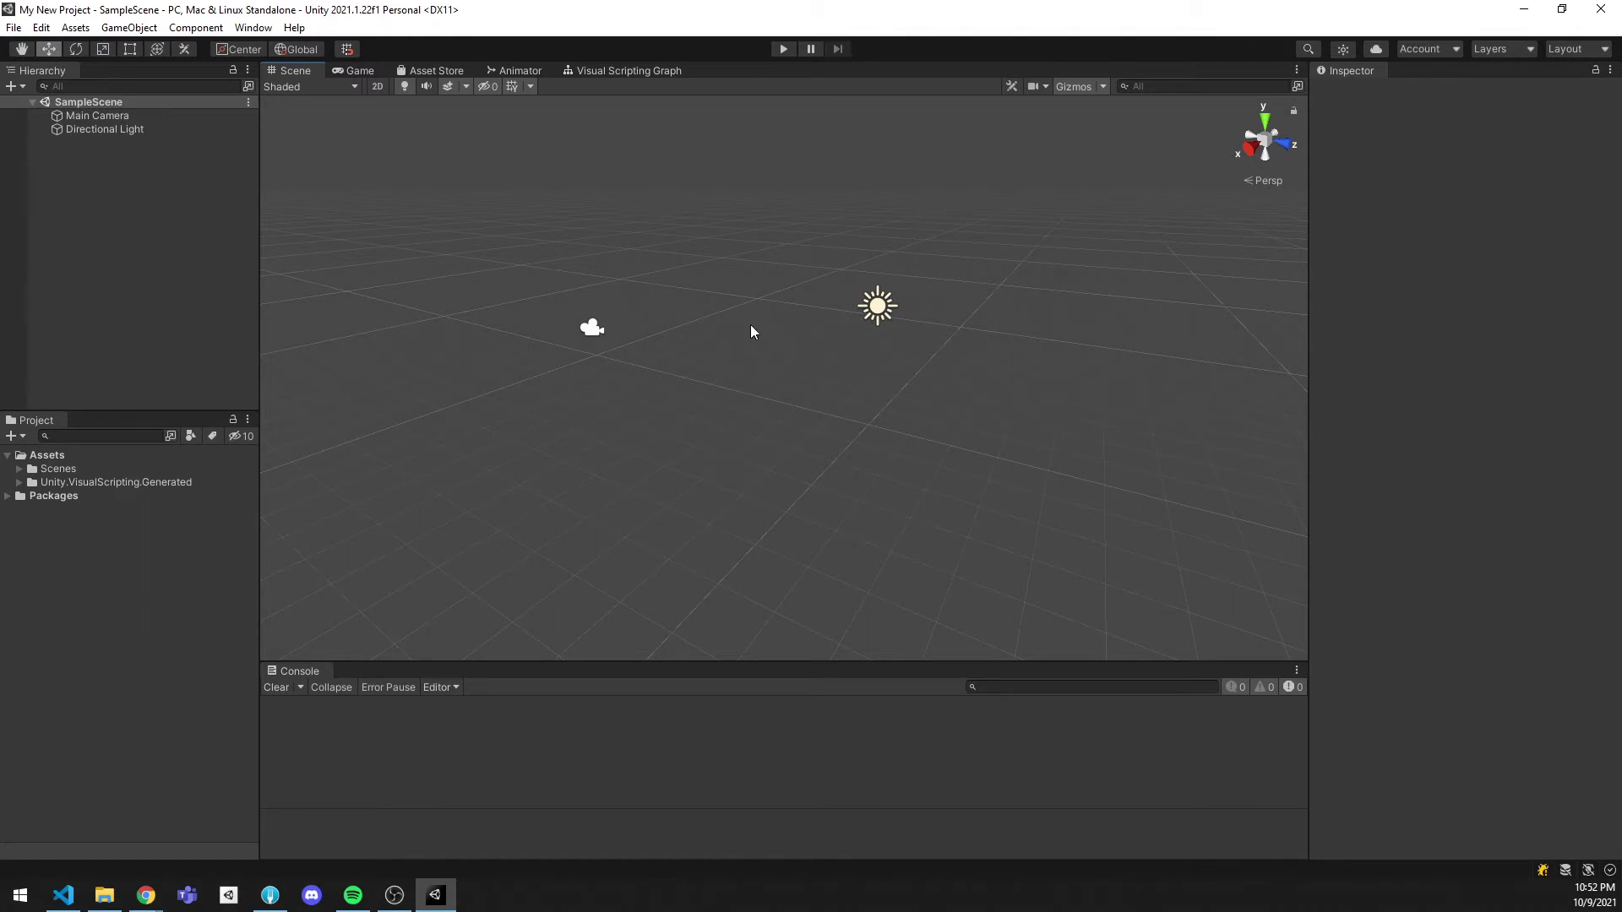
alt+drag(745, 334, 859, 343)
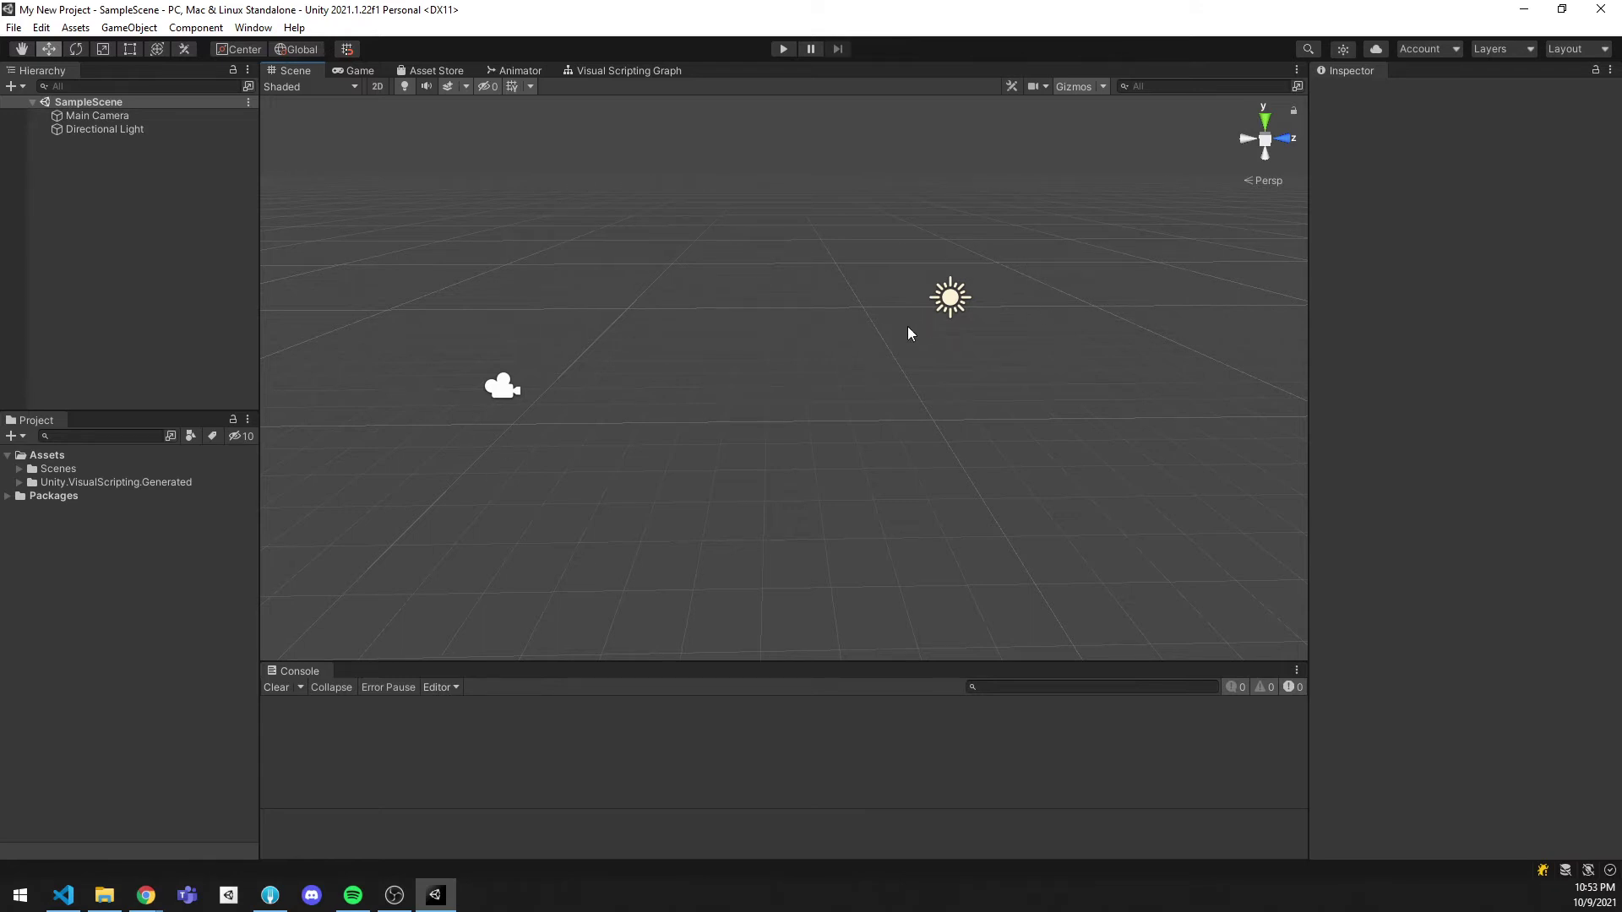
right_drag(809, 388, 818, 379)
key(a)
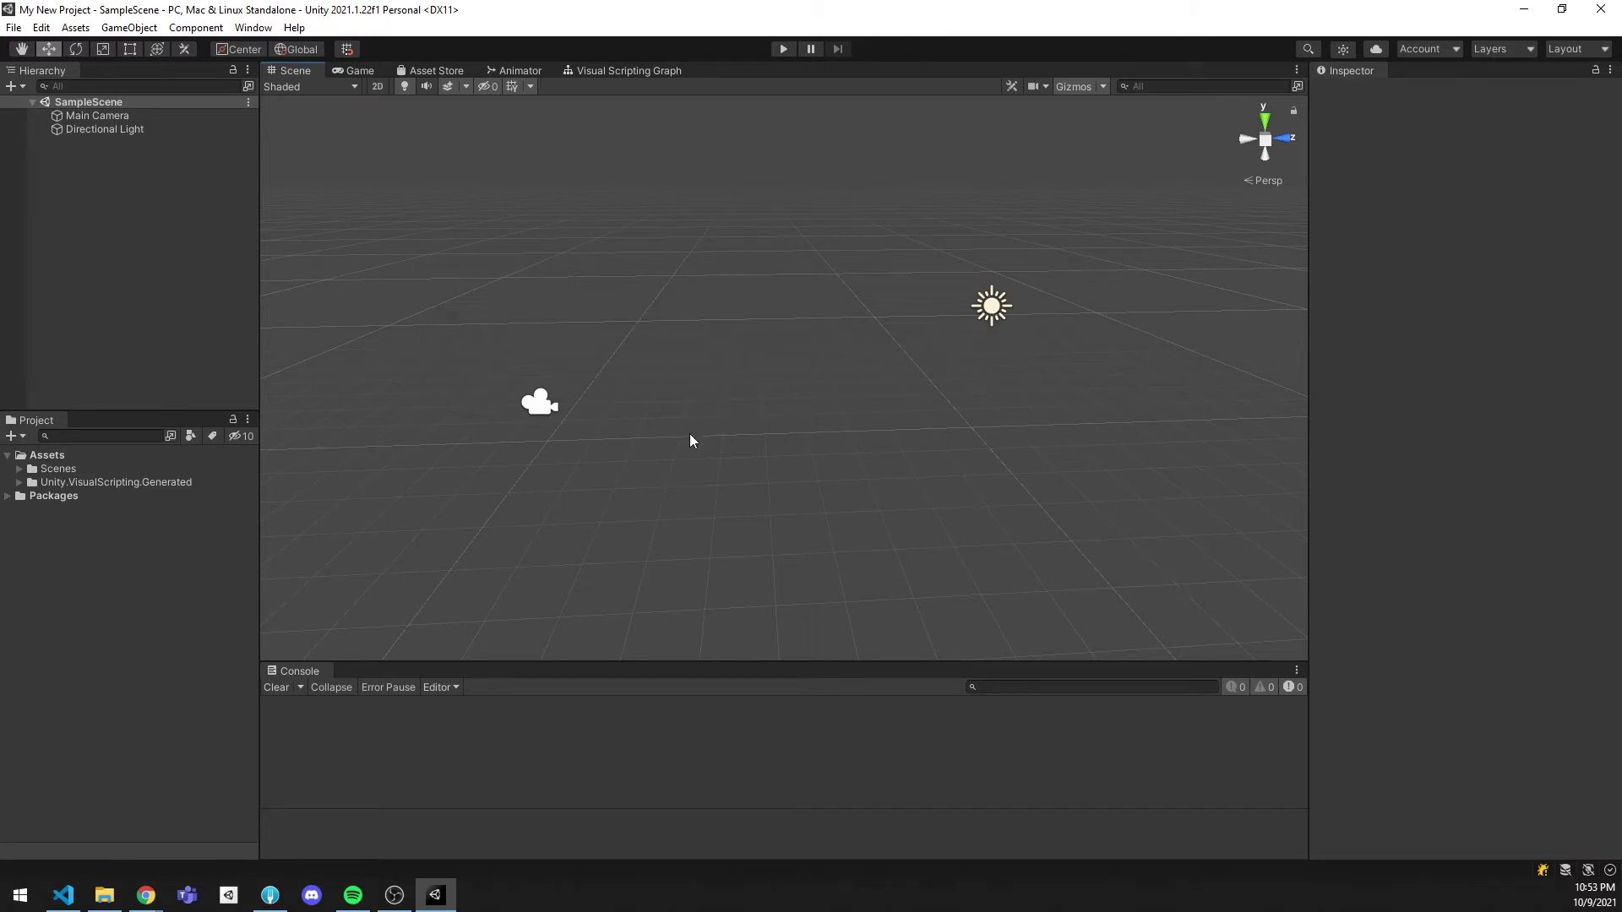
click(994, 306)
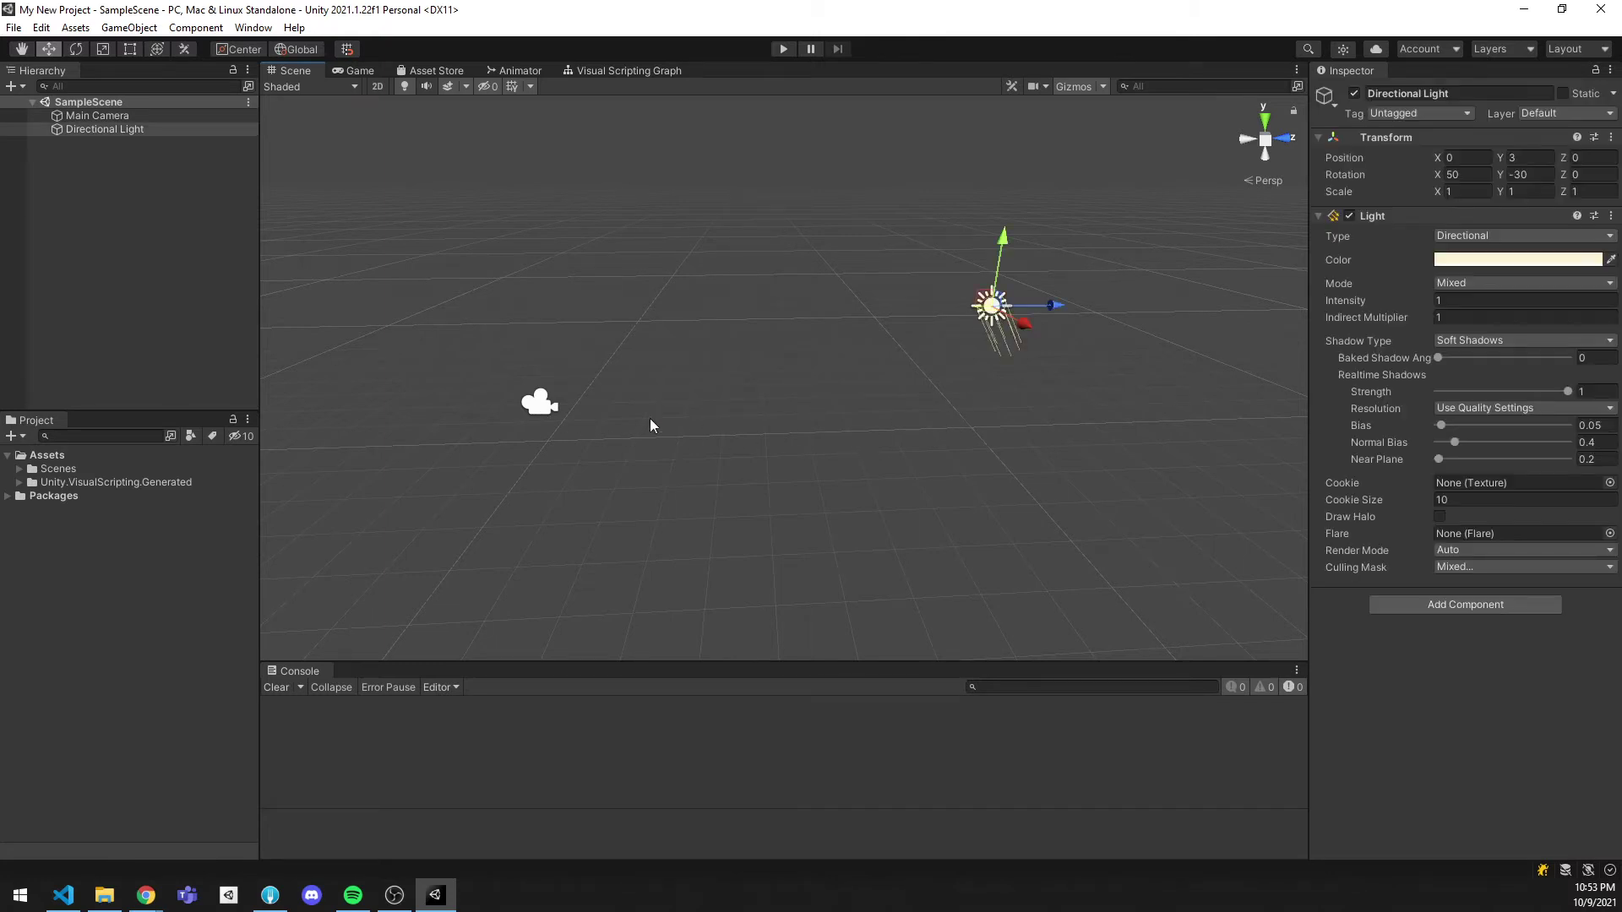
click(541, 403)
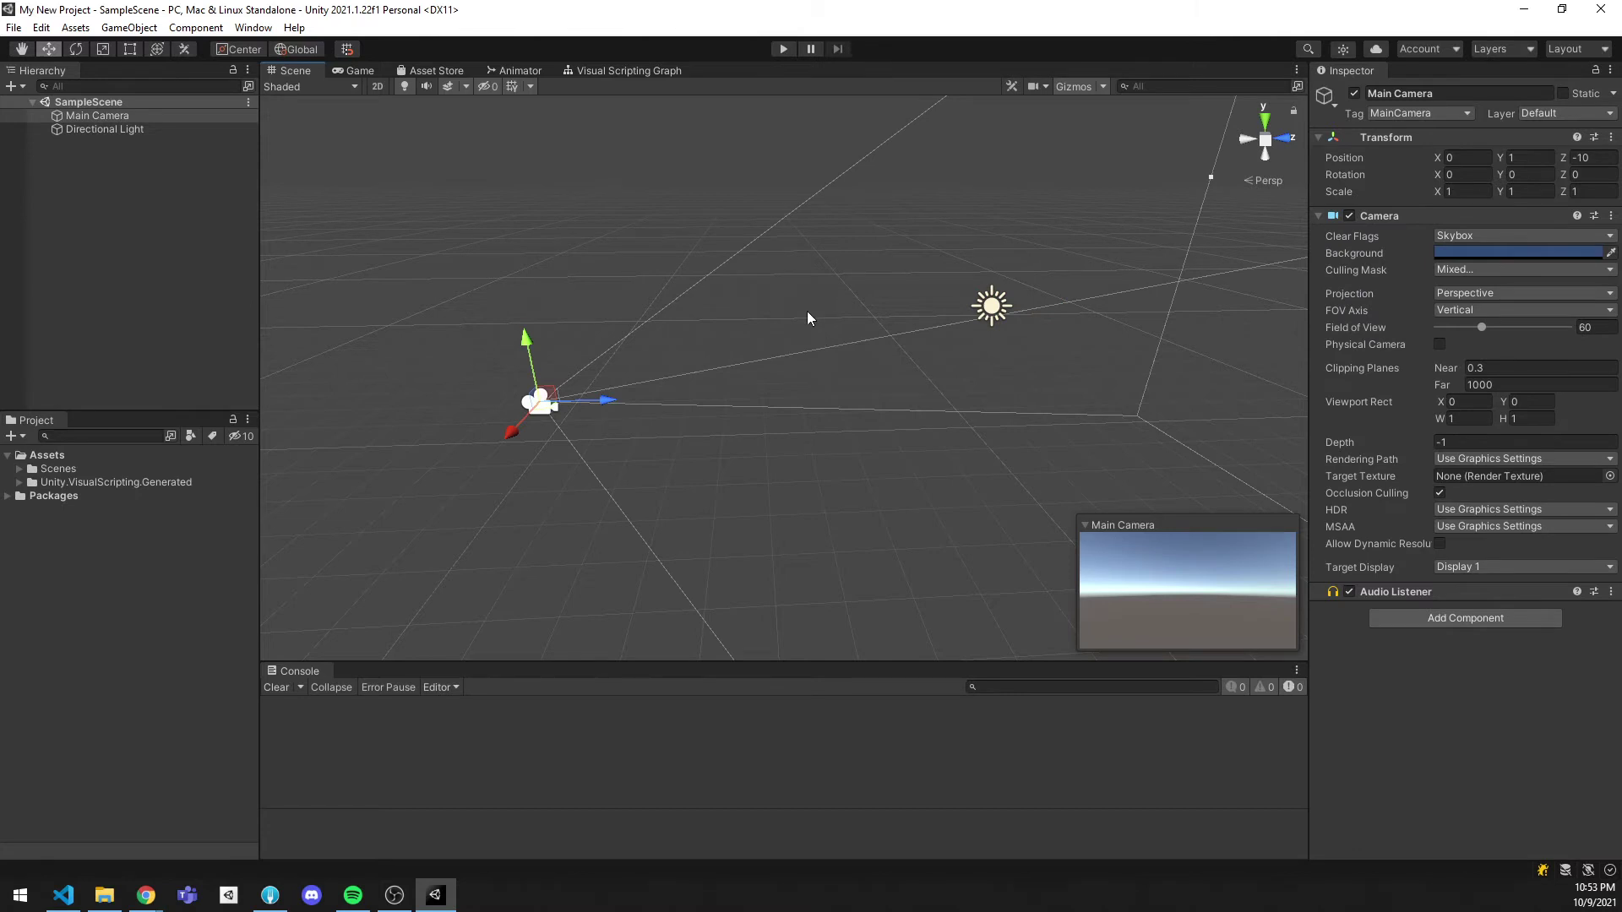
right_drag(759, 406, 849, 405)
key(a)
key(s)
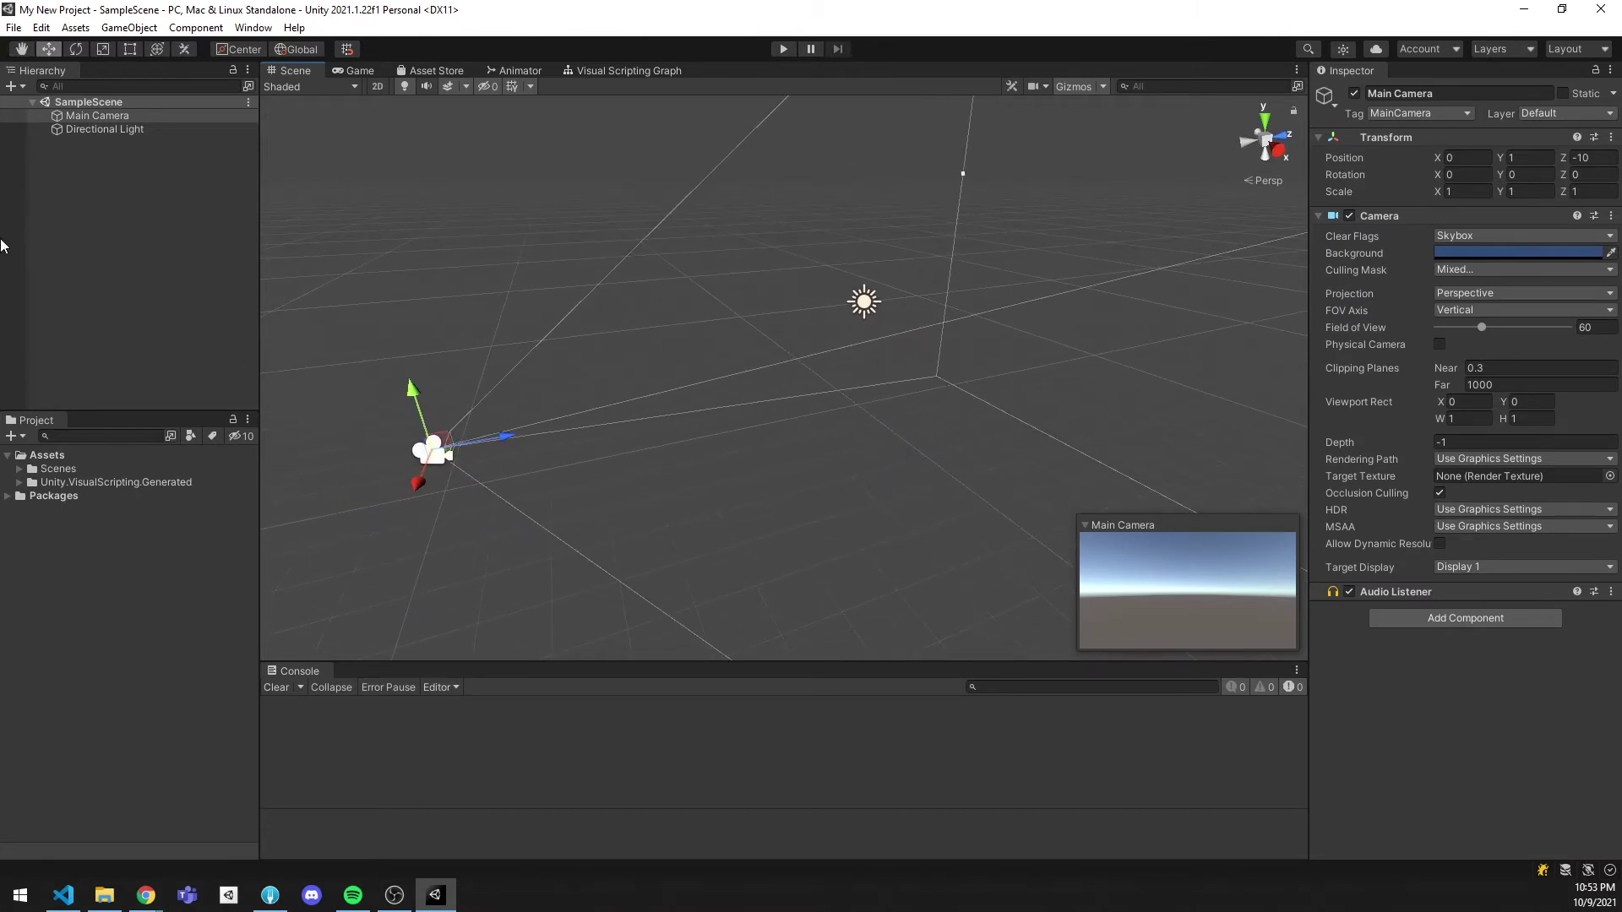
click(111, 171)
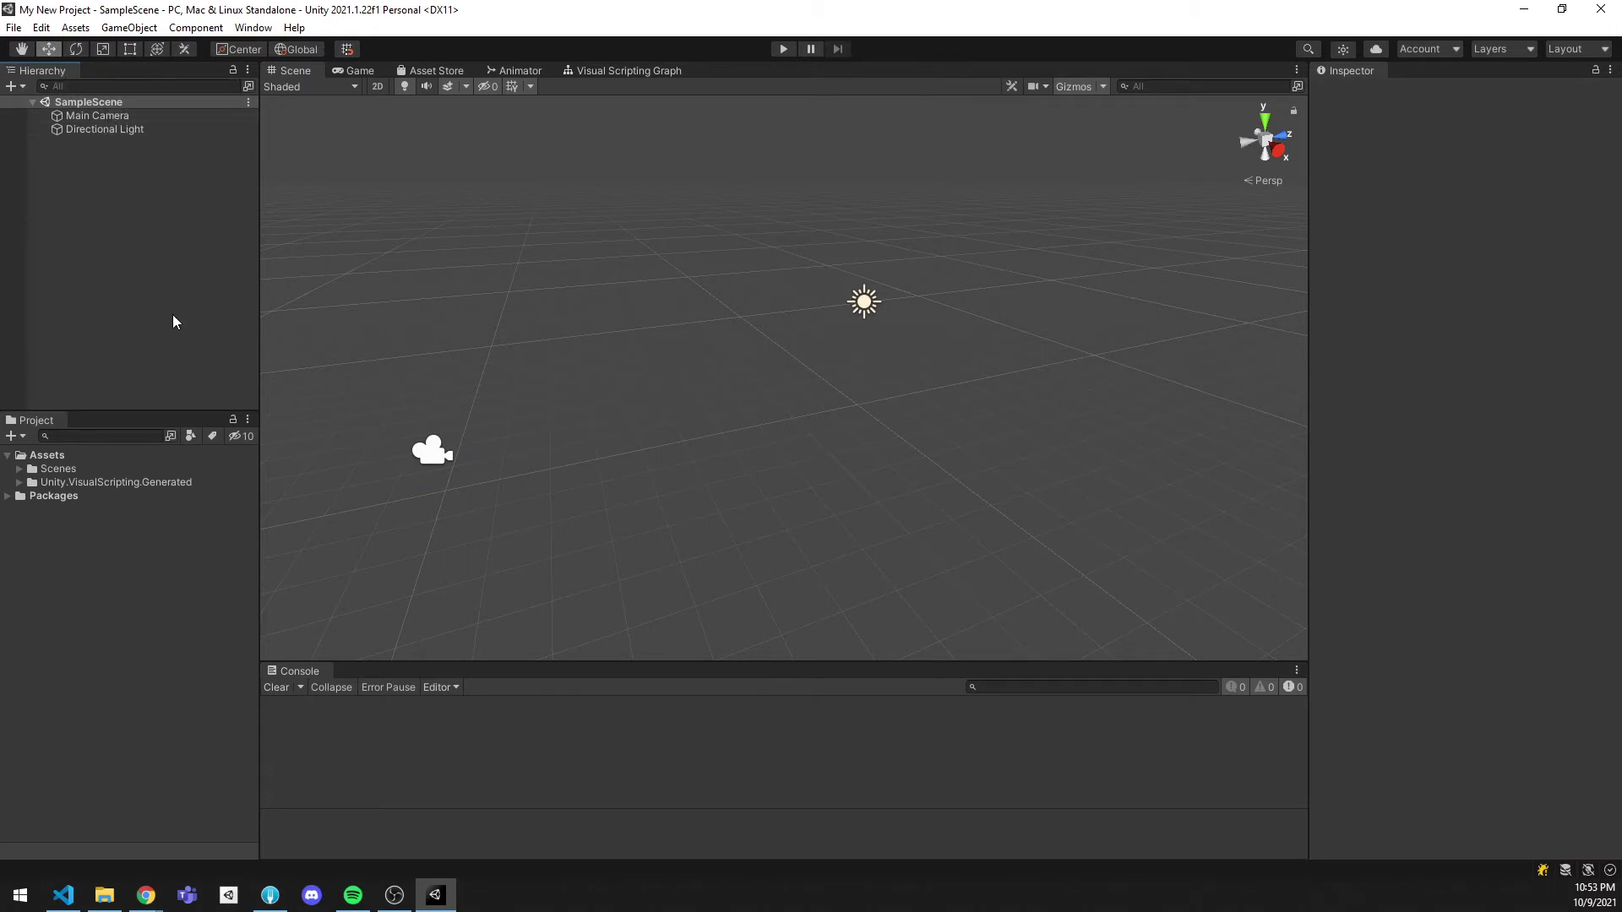
click(802, 392)
click(106, 200)
alt+drag(825, 318, 879, 336)
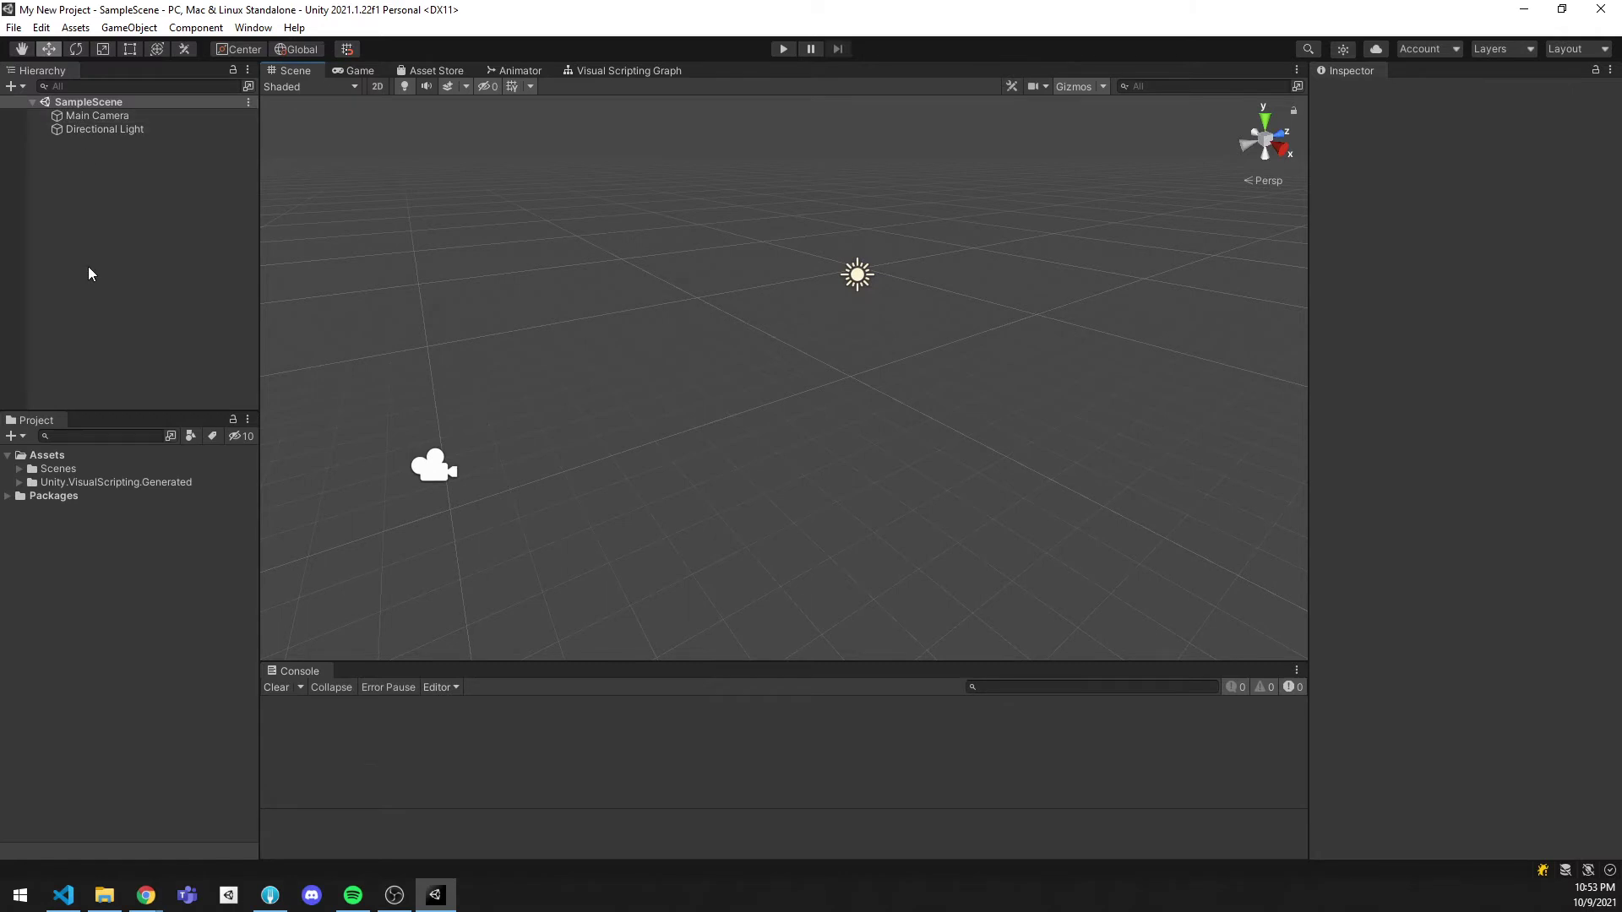
click(159, 243)
click(45, 422)
click(129, 357)
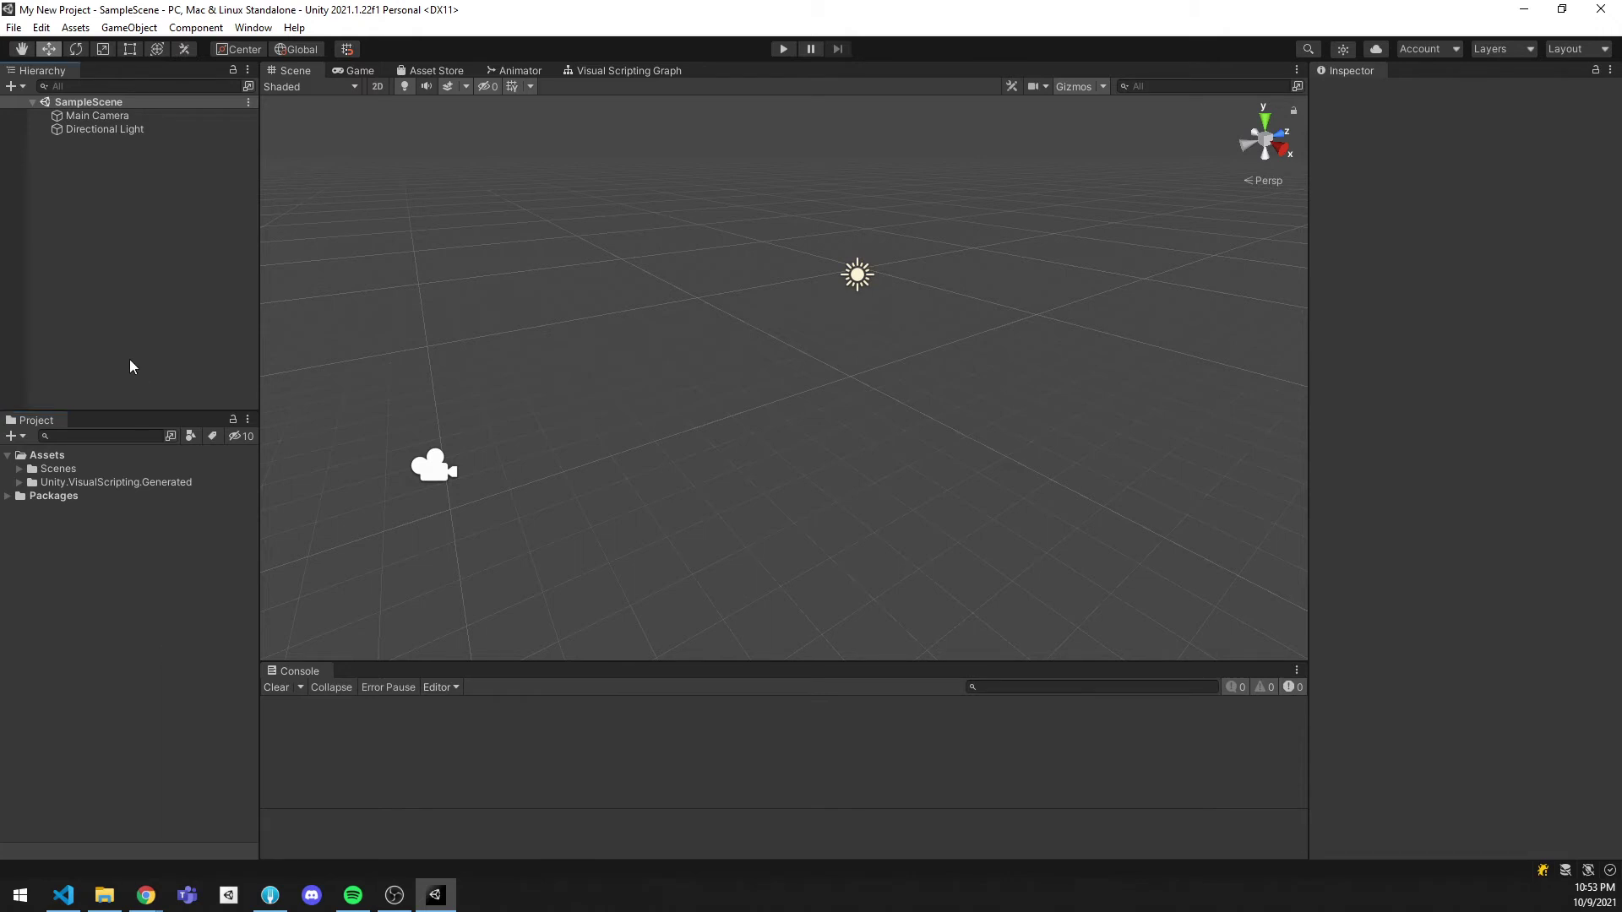
- Switch the editor to the Default window layout and expand SampleScene to list its objects
click(253, 28)
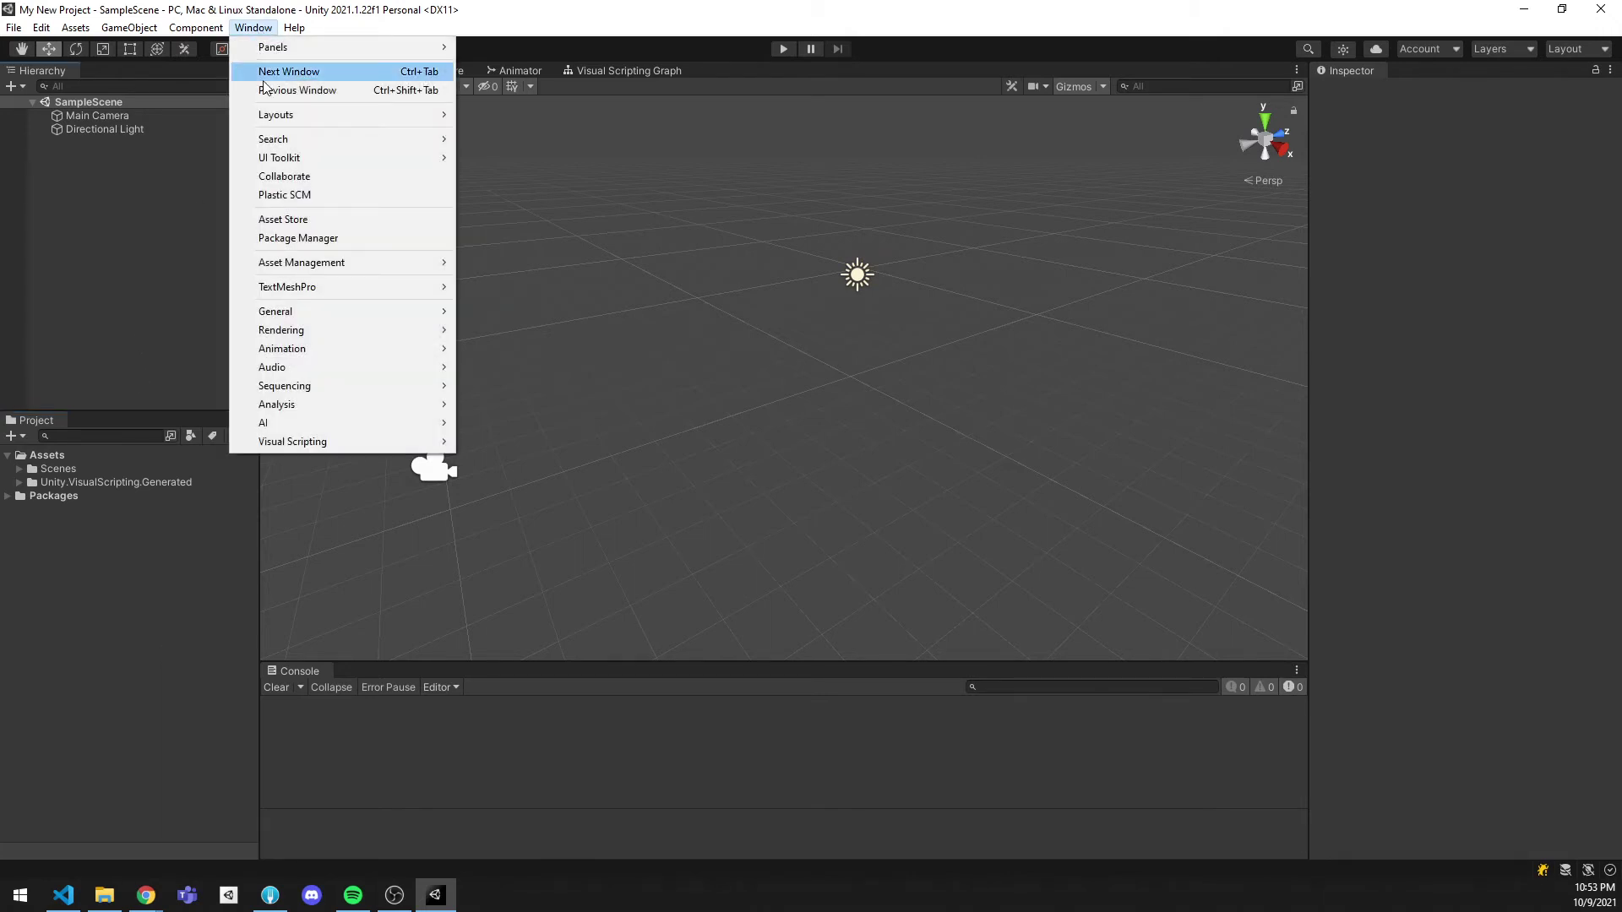
mouse_move(267, 116)
click(547, 153)
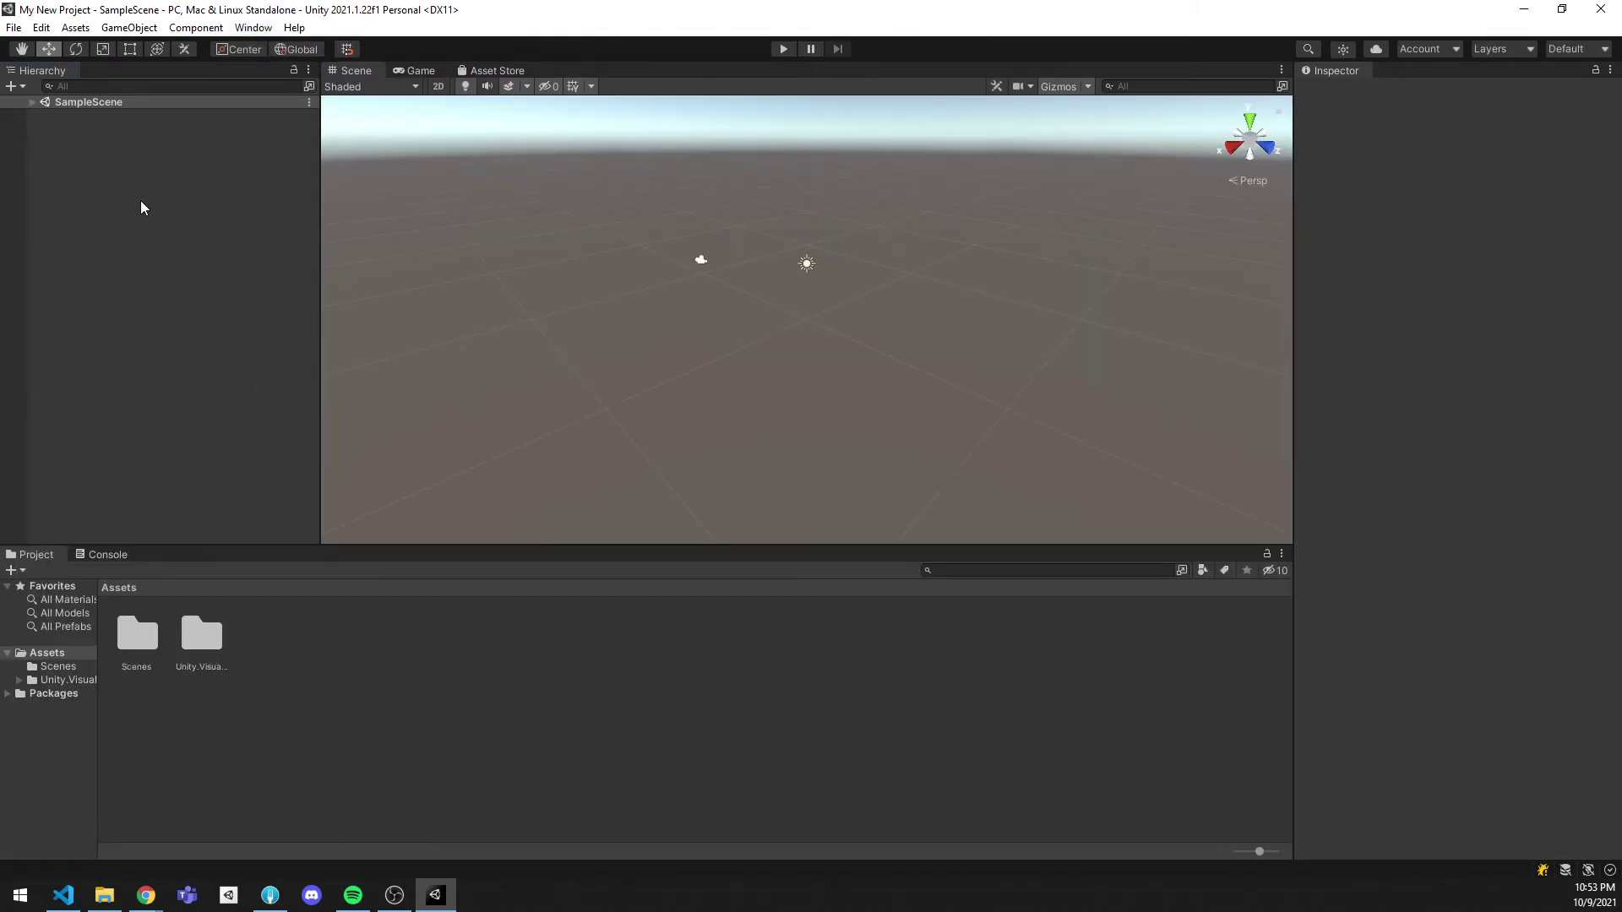
click(32, 102)
right_drag(786, 227, 749, 225)
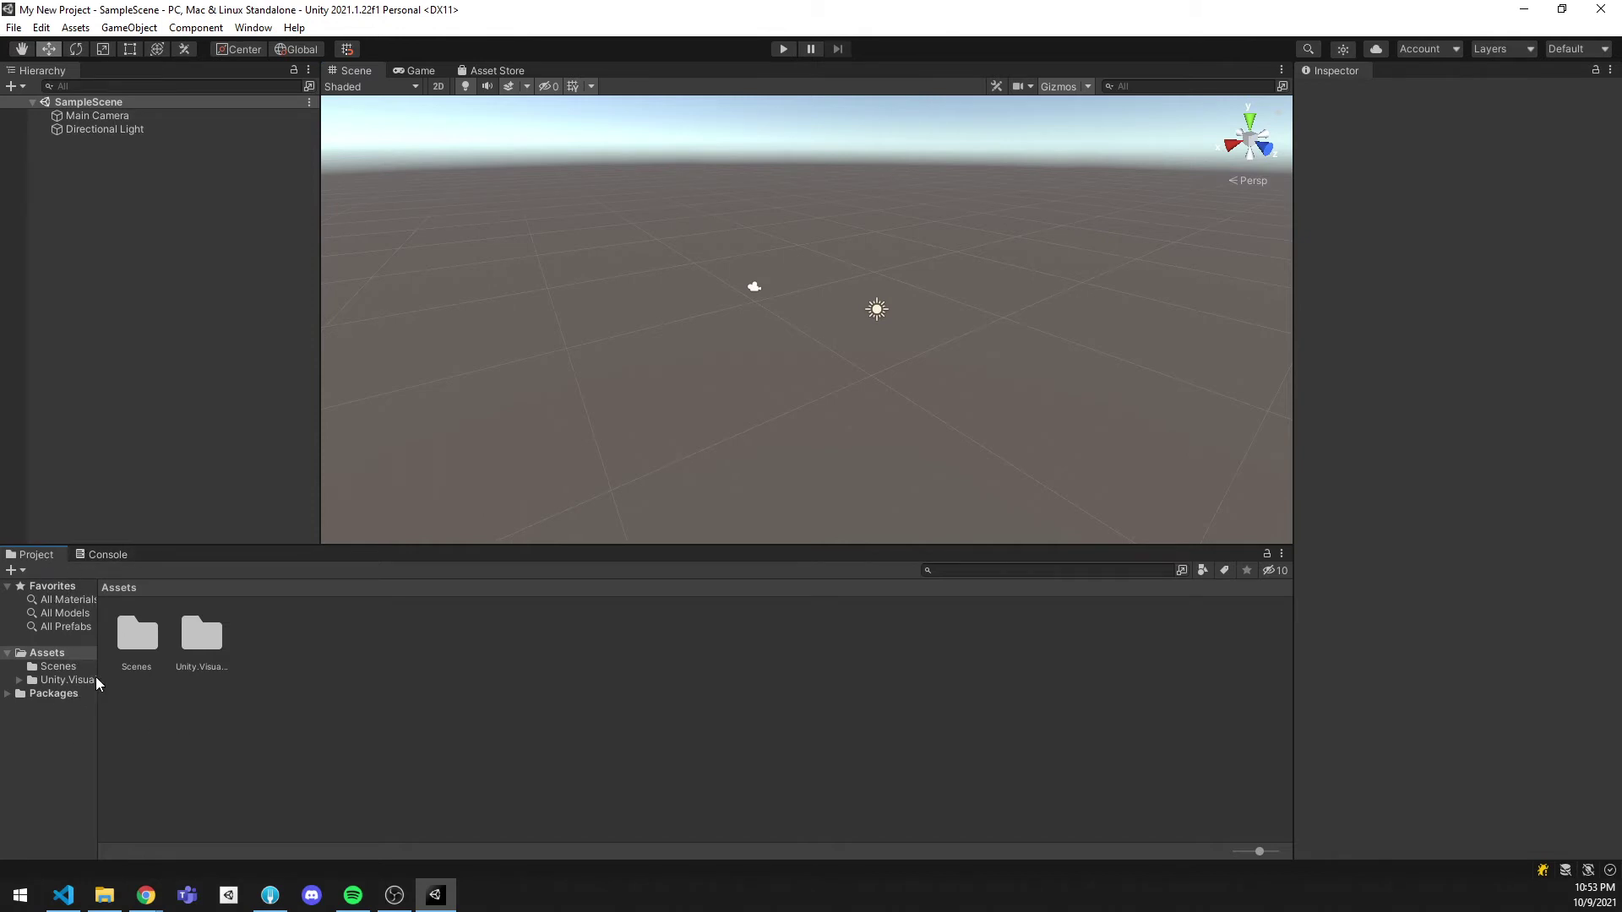
- Widen the folder column of the project browser, open the Scenes folder and select the SampleScene asset
drag(96, 684, 158, 684)
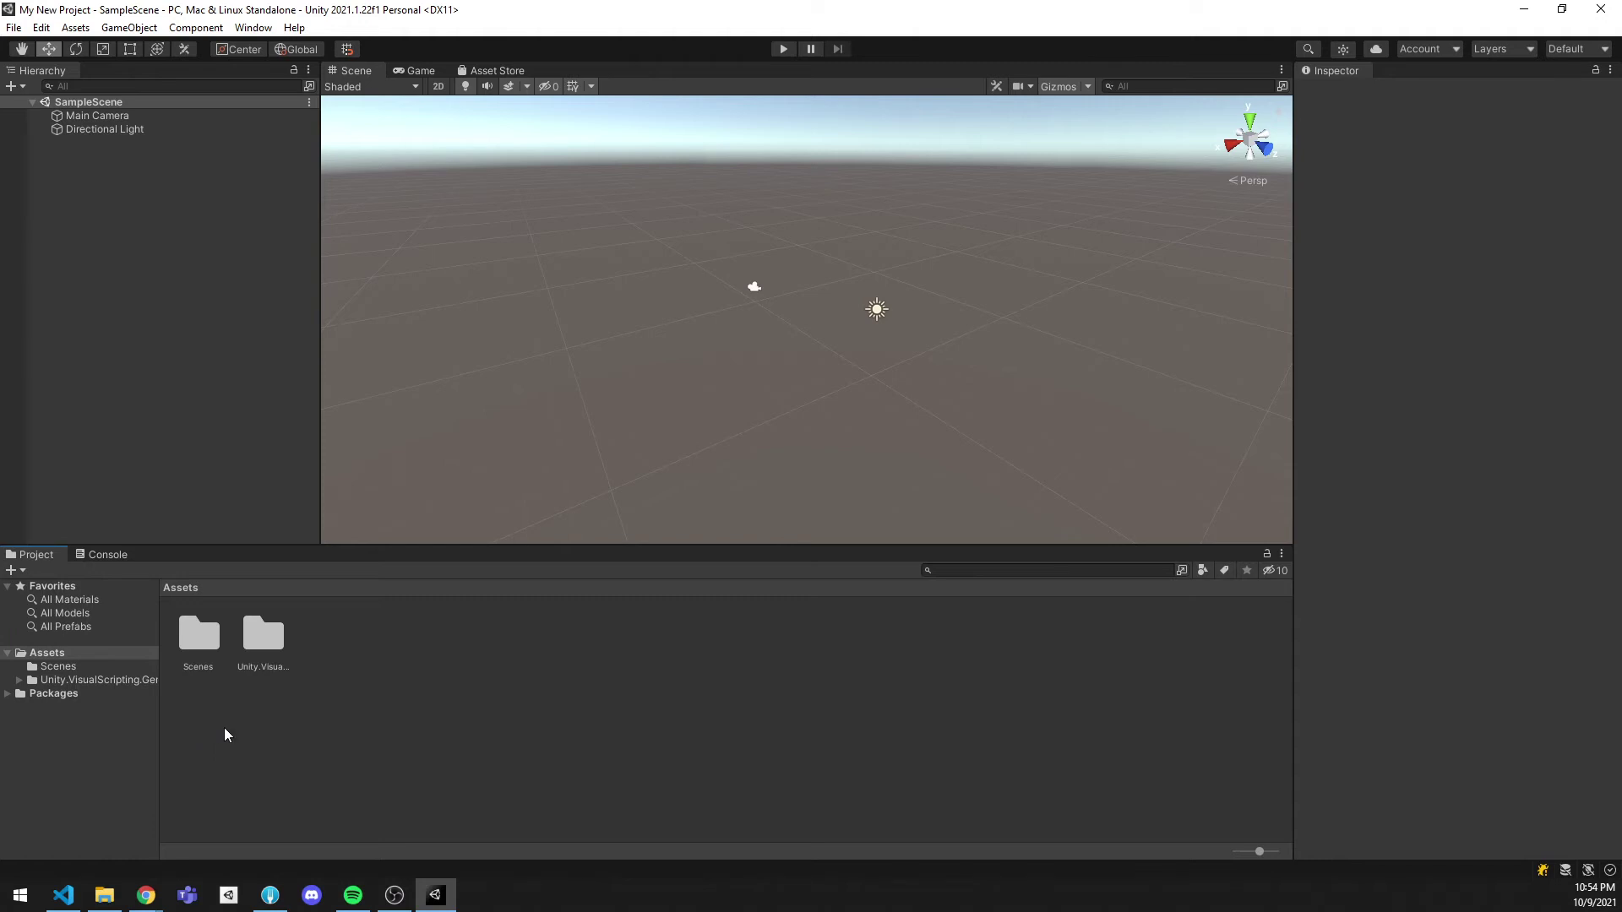
double_click(201, 644)
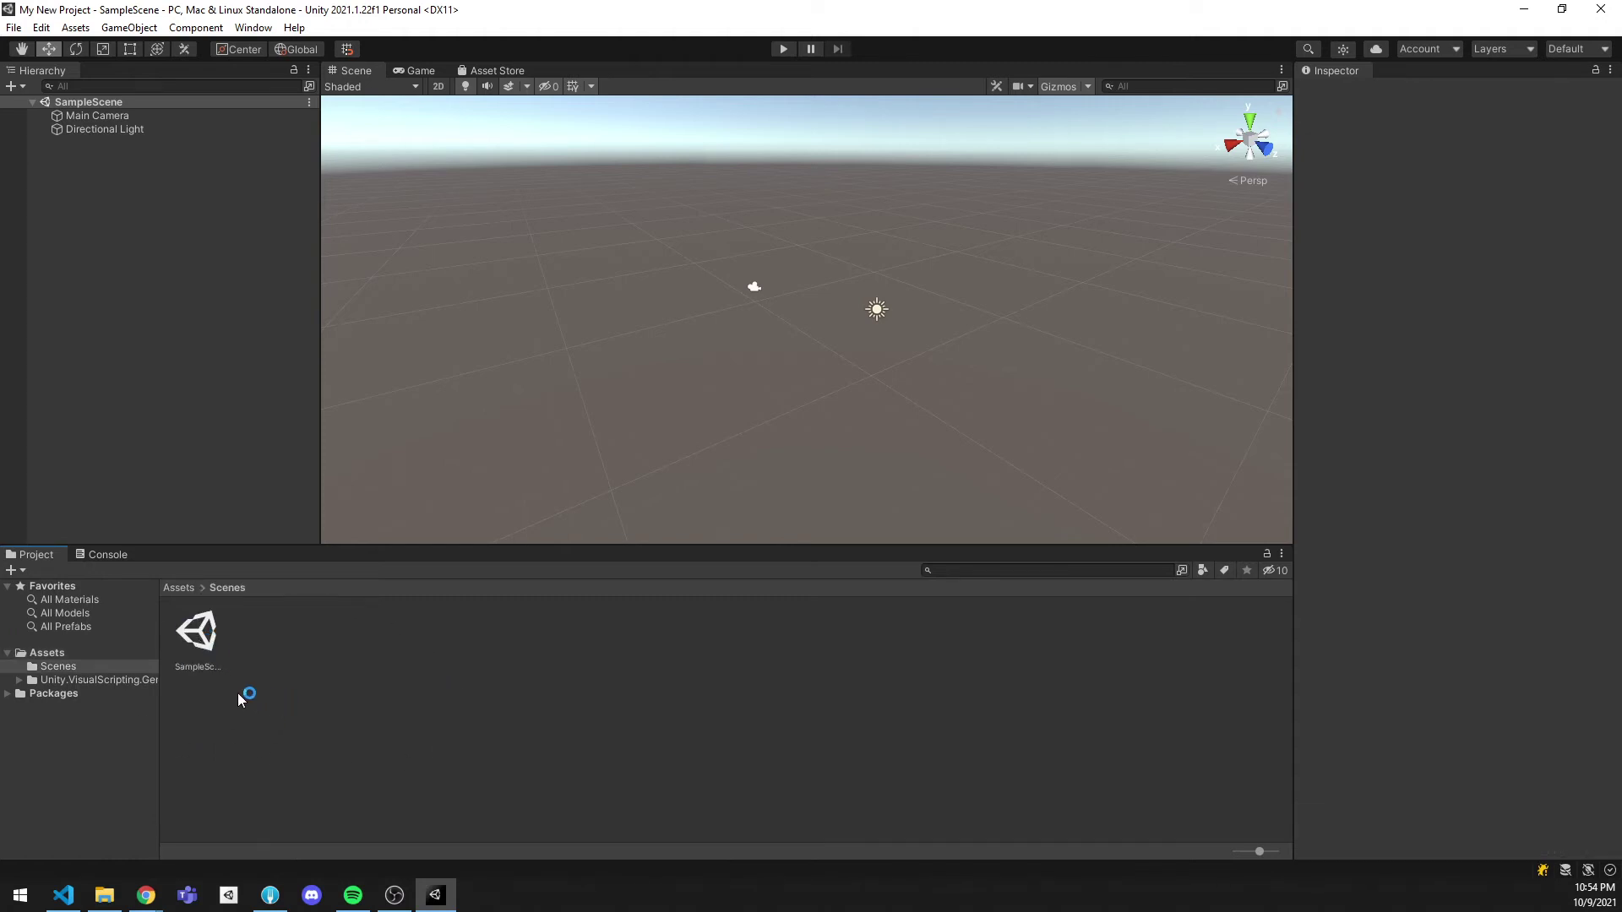
click(202, 639)
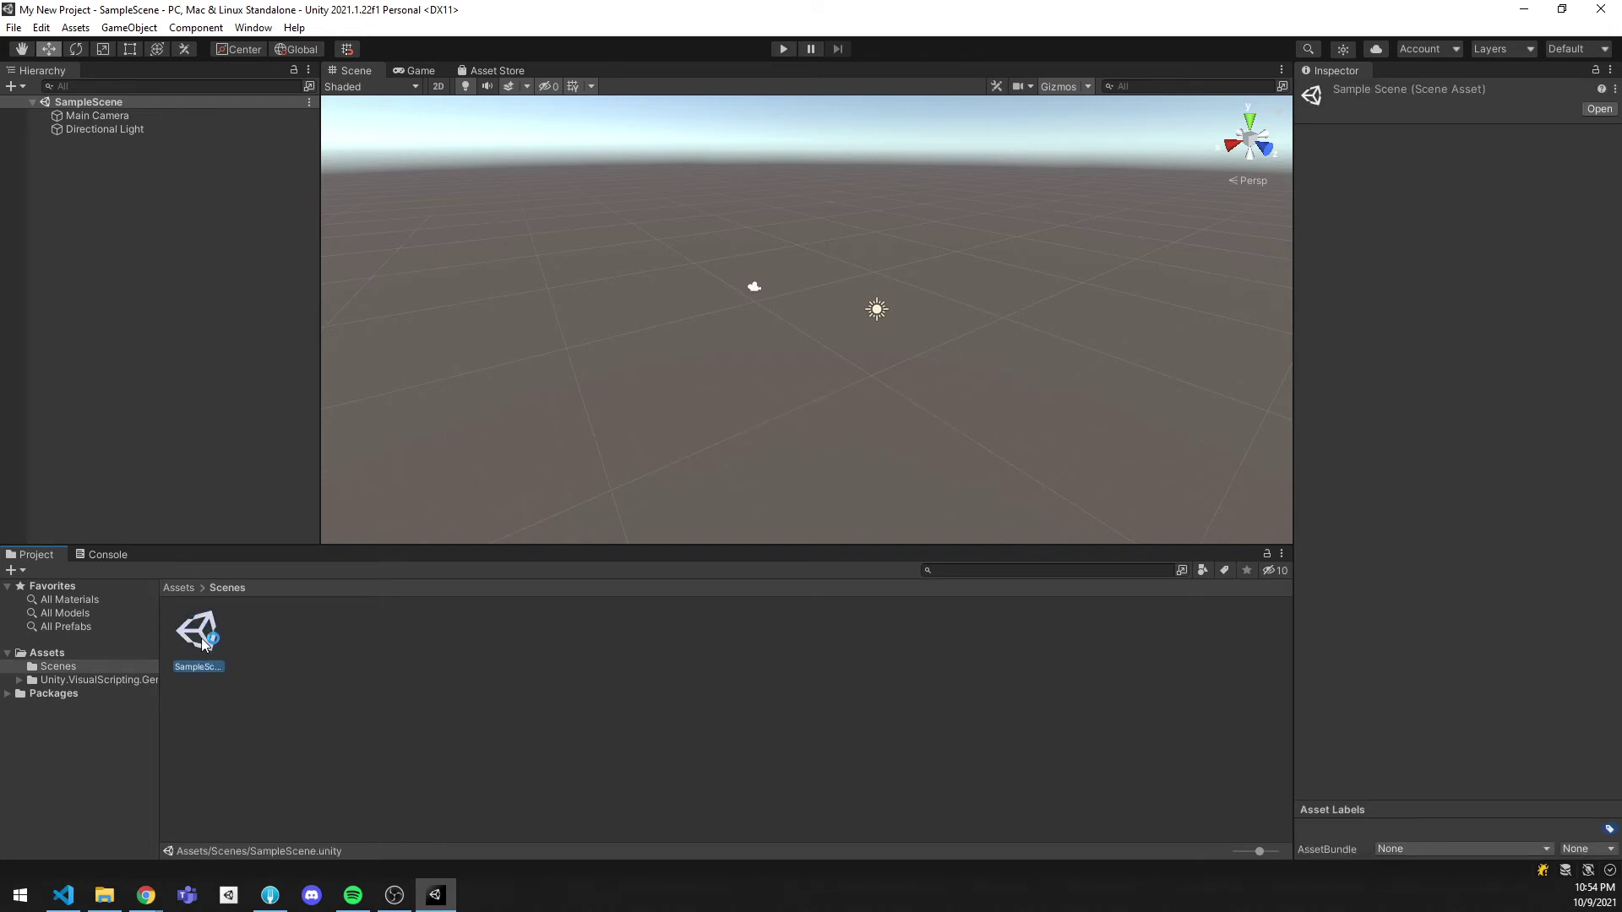
right_drag(761, 336, 824, 365)
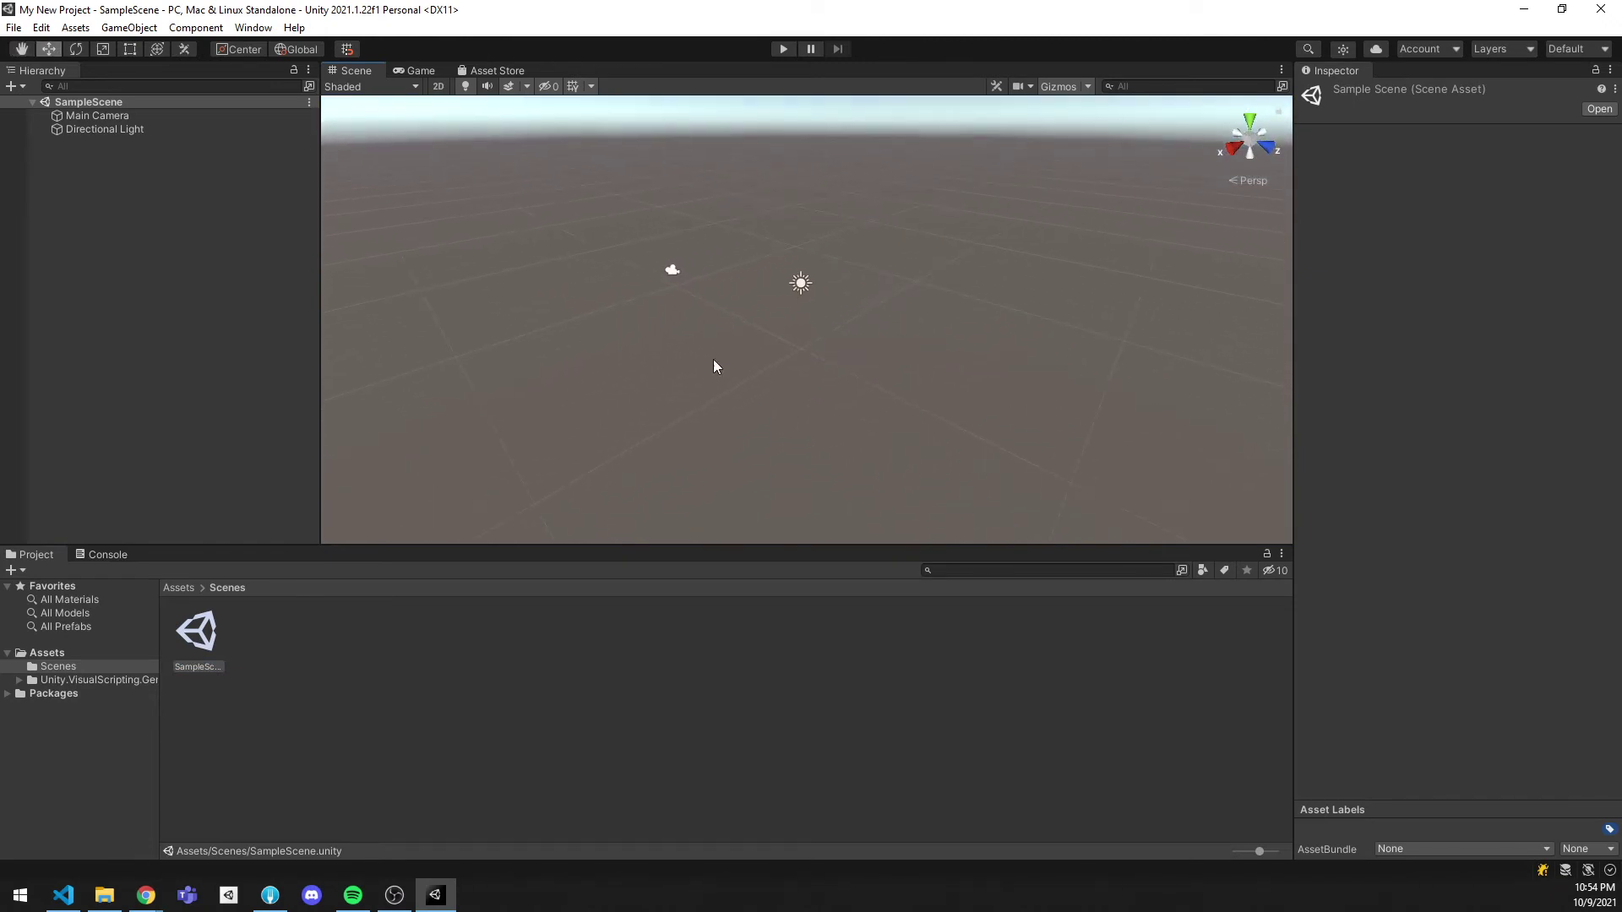
- Select Main Camera in the scene hierarchy, clear the selection, and bring up the Console
click(101, 116)
click(168, 221)
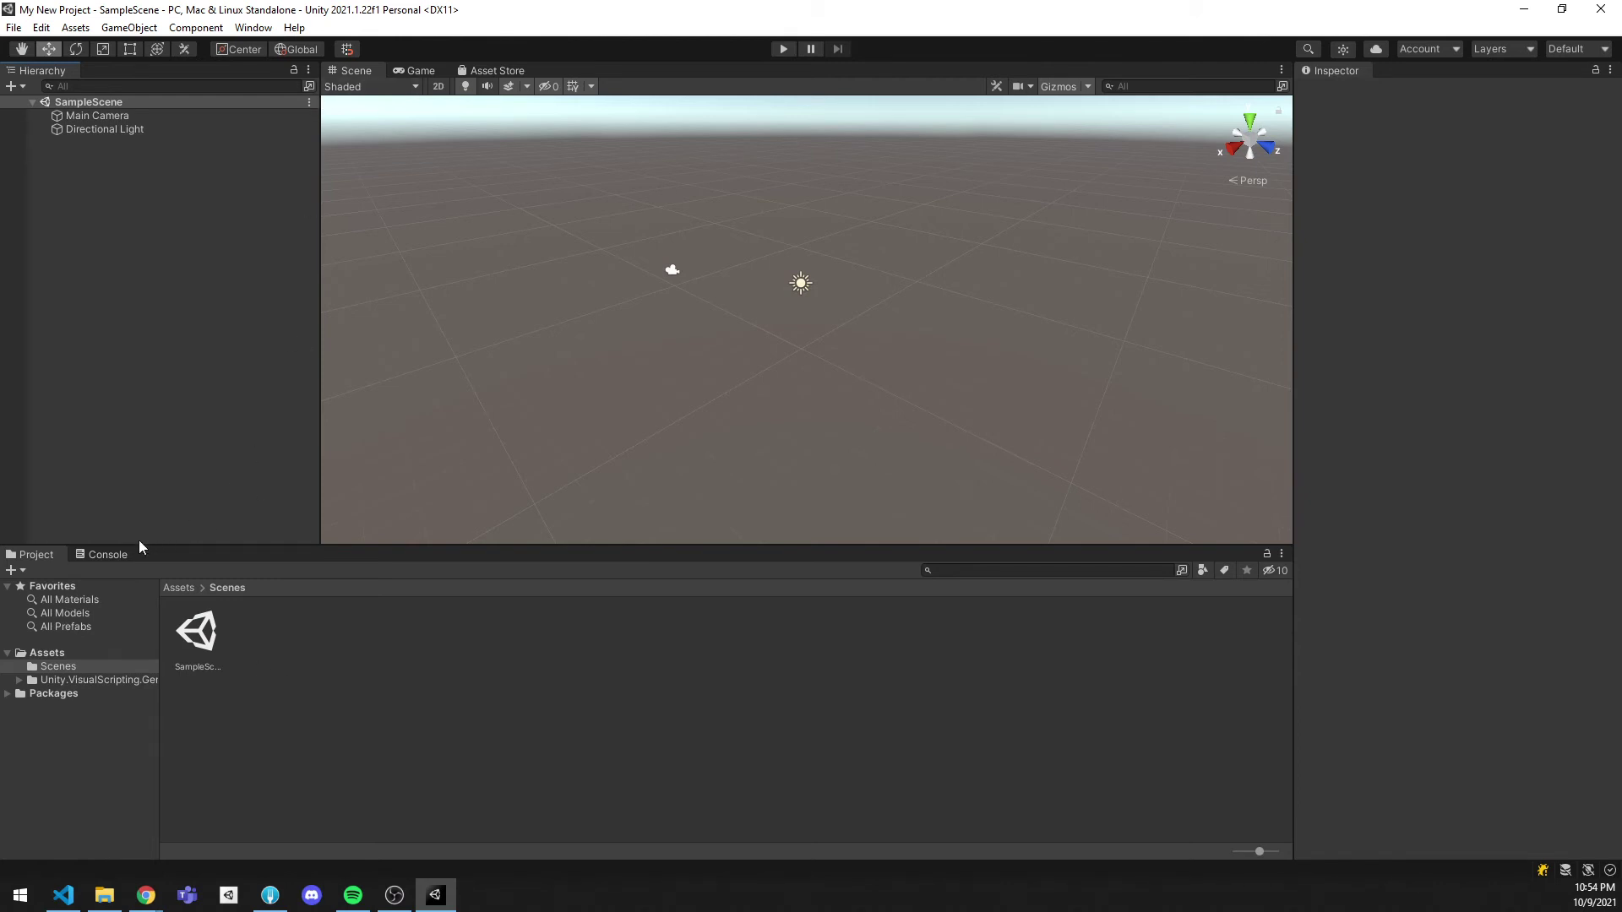
click(103, 555)
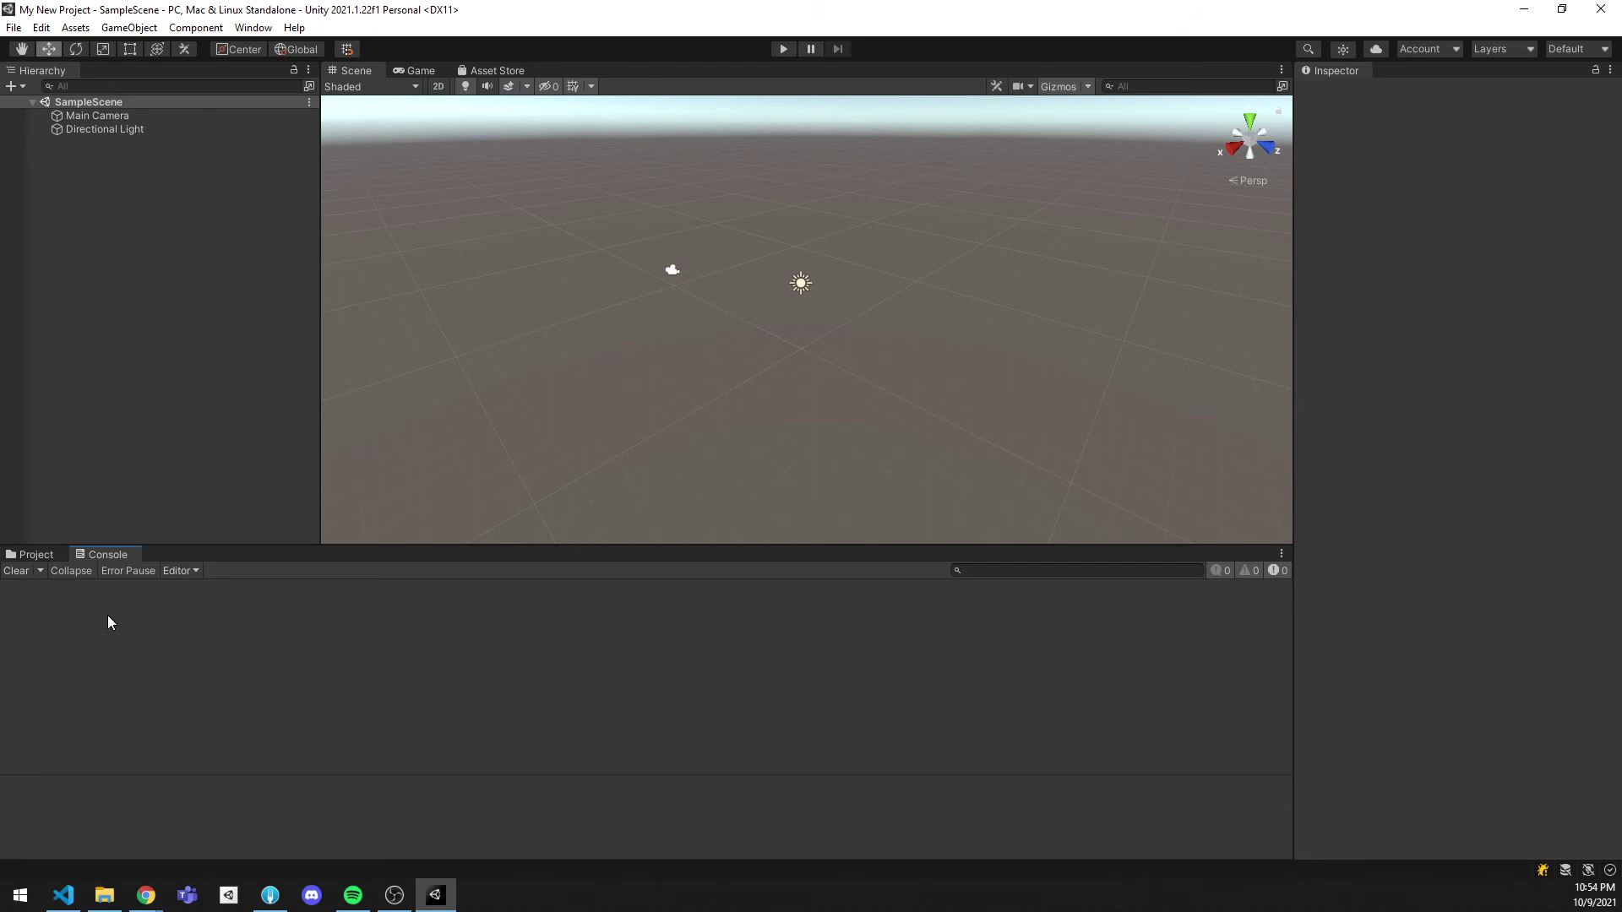
- Check the Game view, return to the Scene view, and briefly run the scene in play mode before stopping it
click(427, 72)
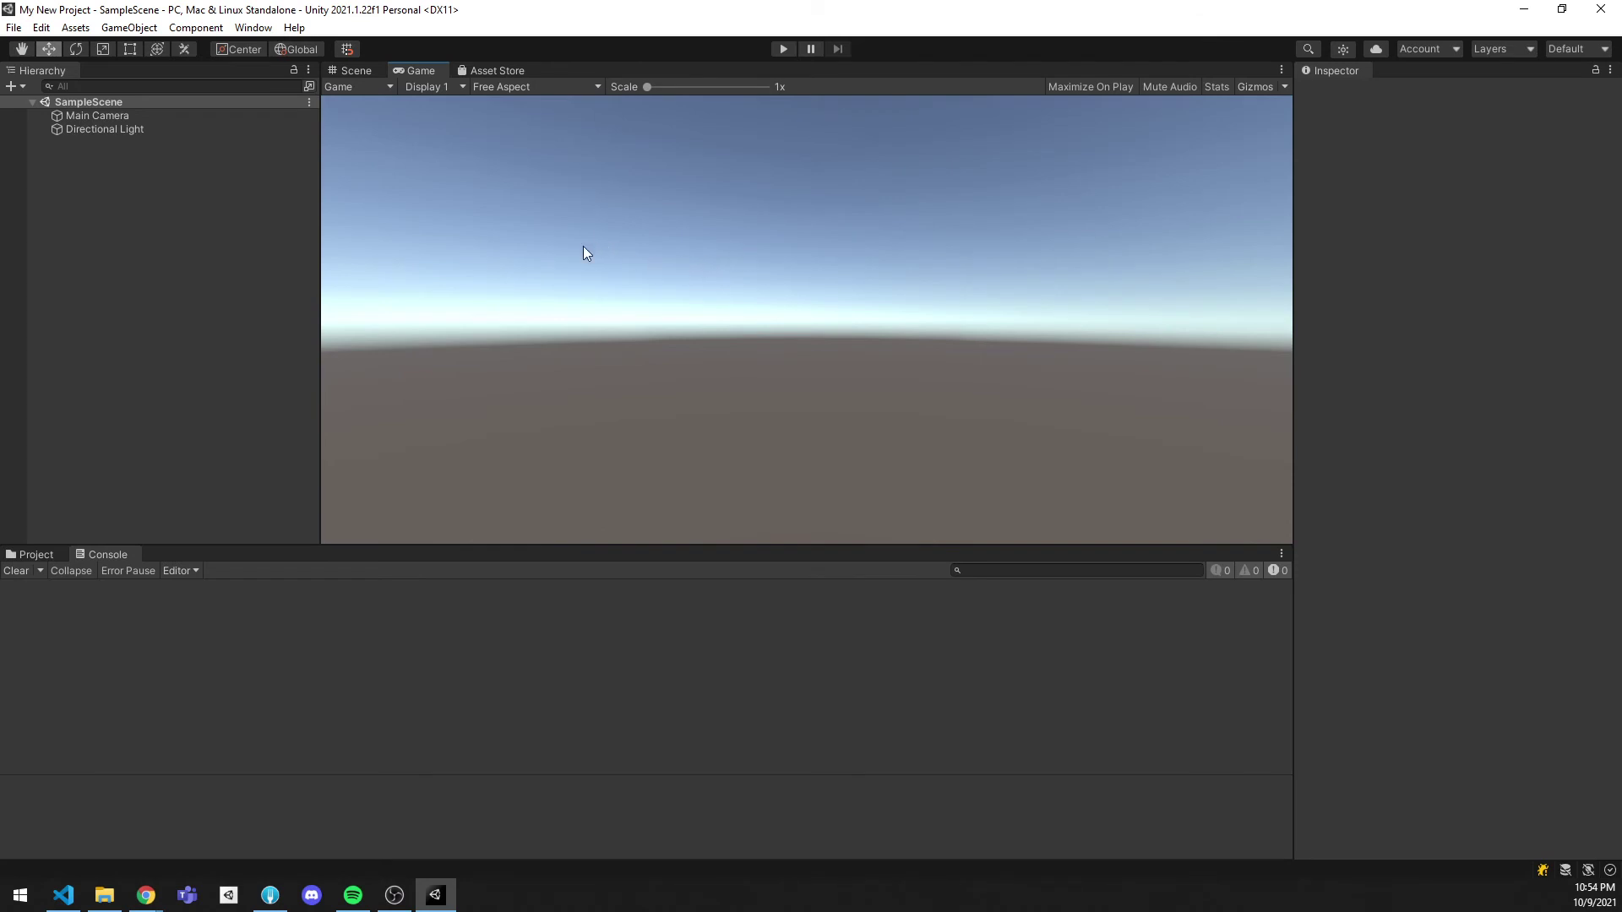
click(357, 73)
click(787, 49)
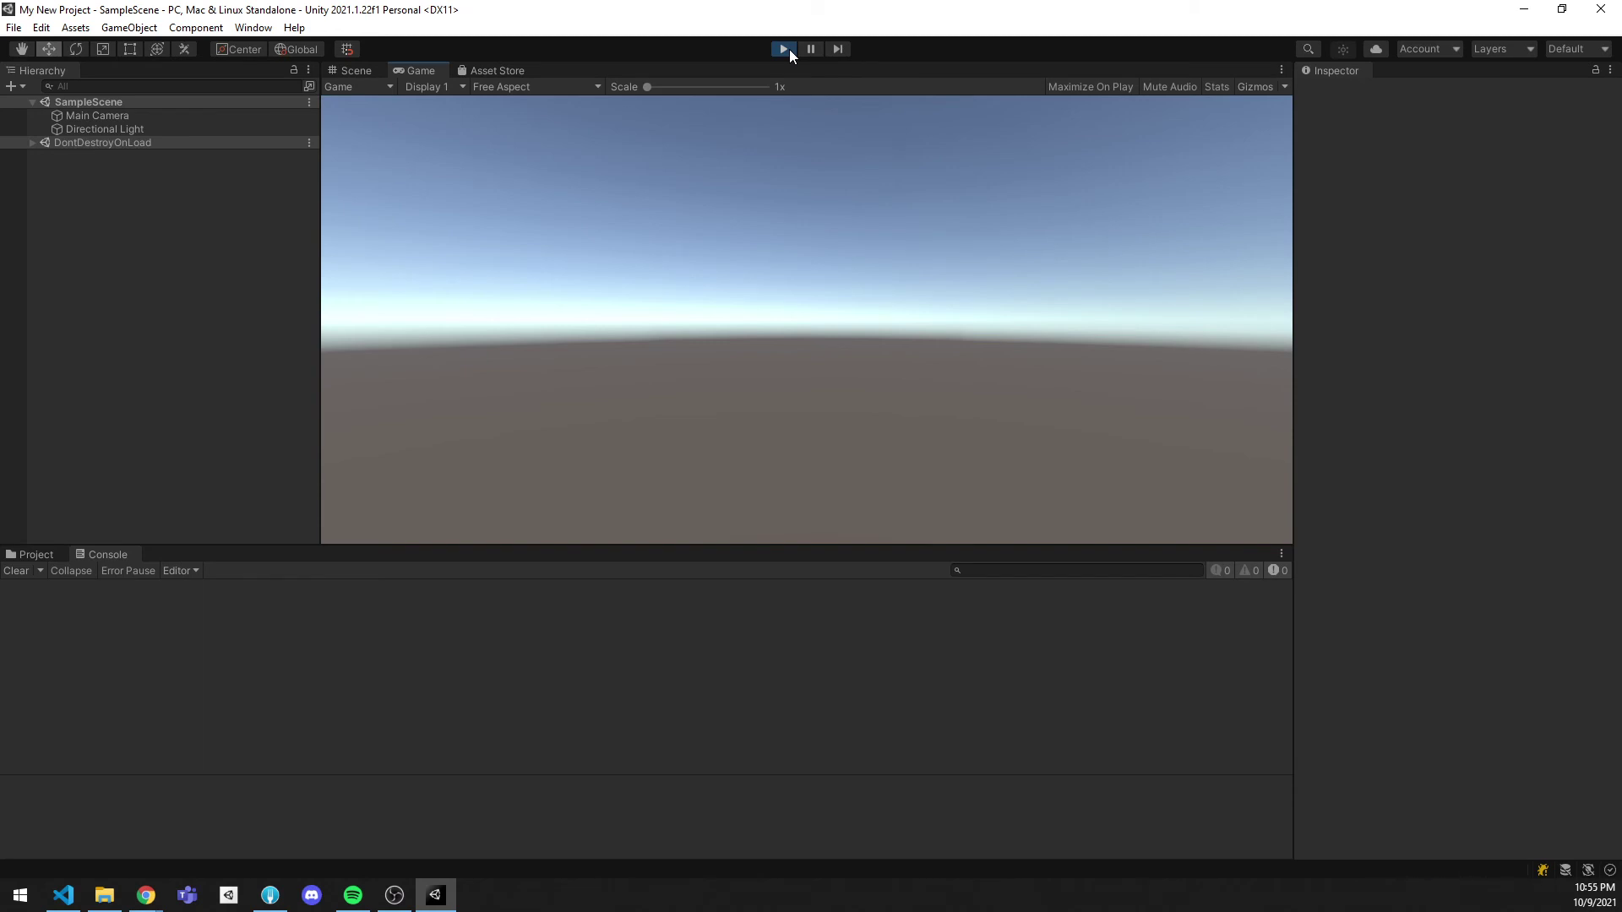
click(787, 49)
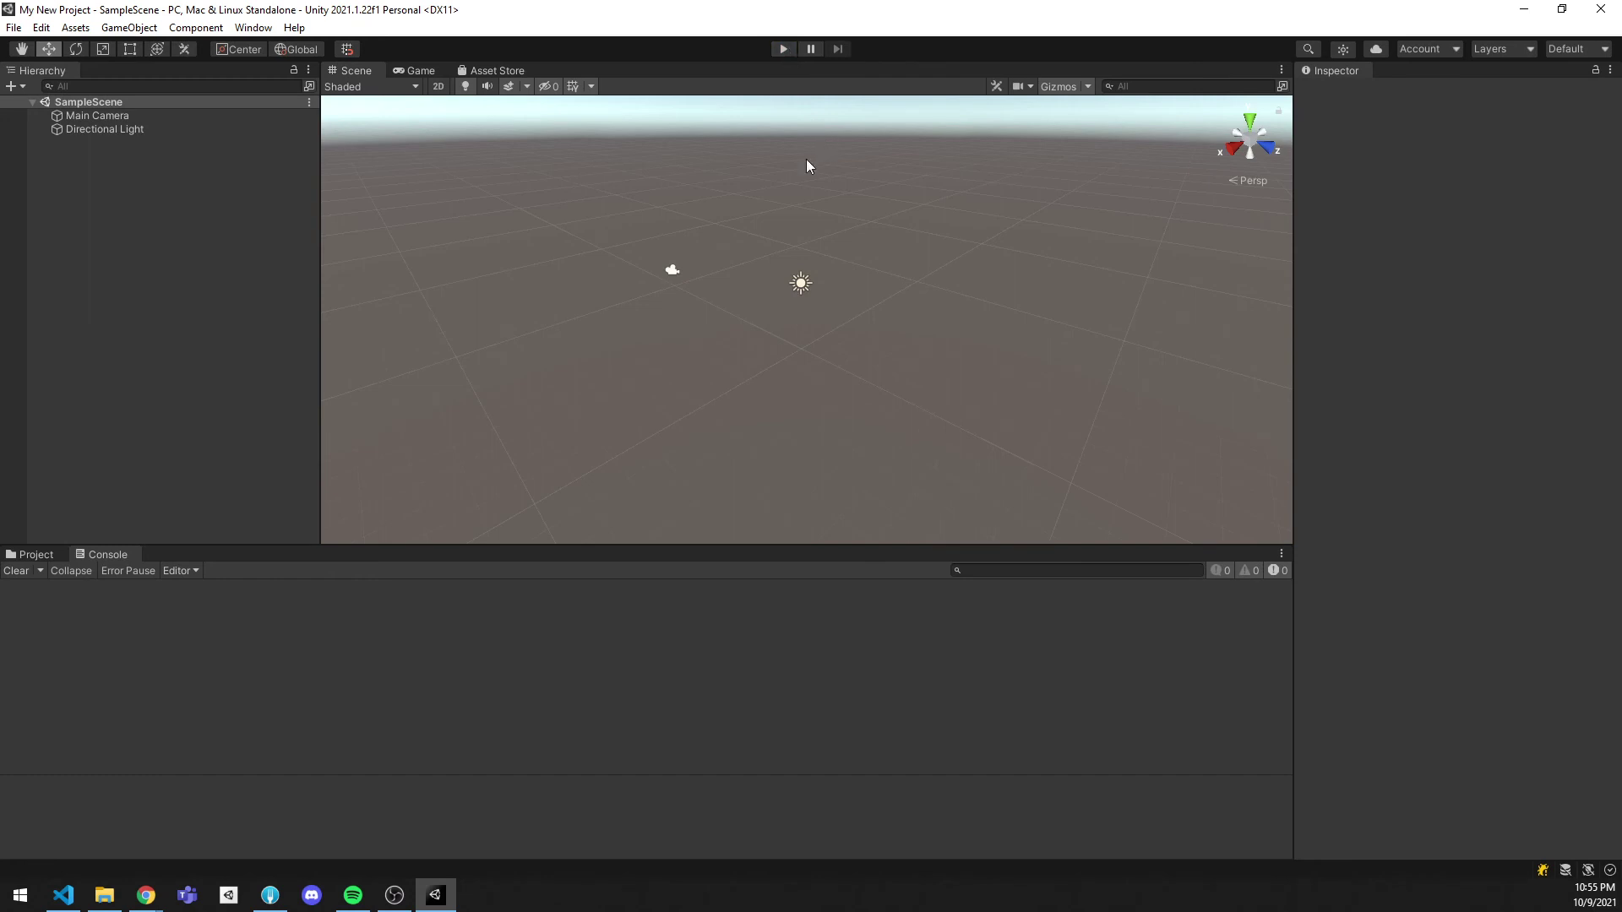
- View the Asset Store page and remove it from the editor layout
click(497, 72)
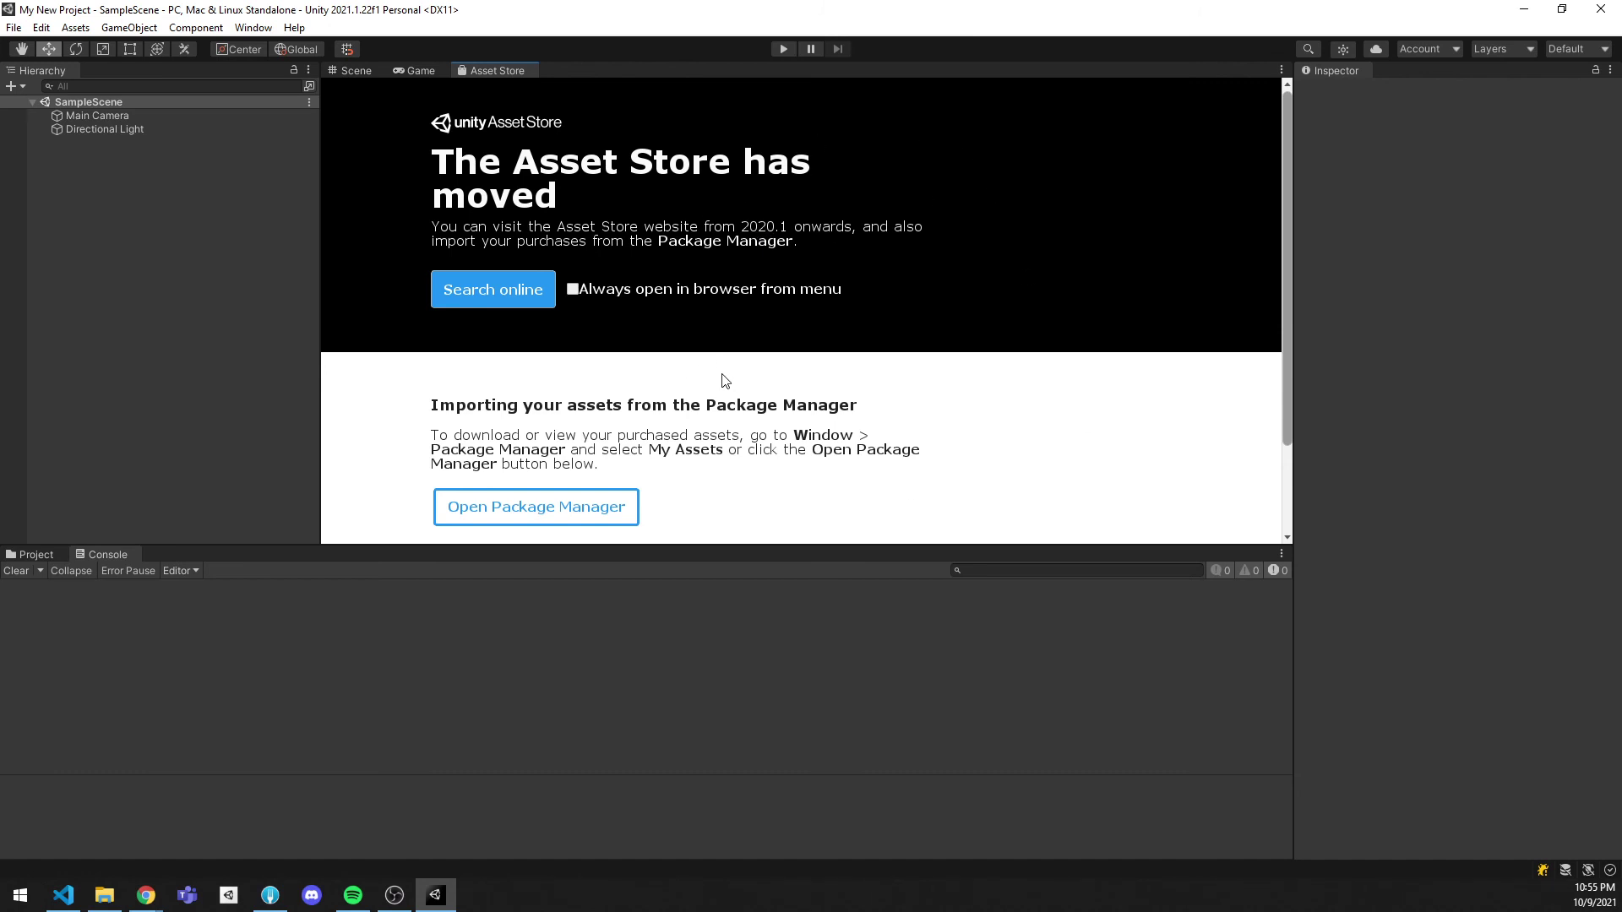
right_click(487, 65)
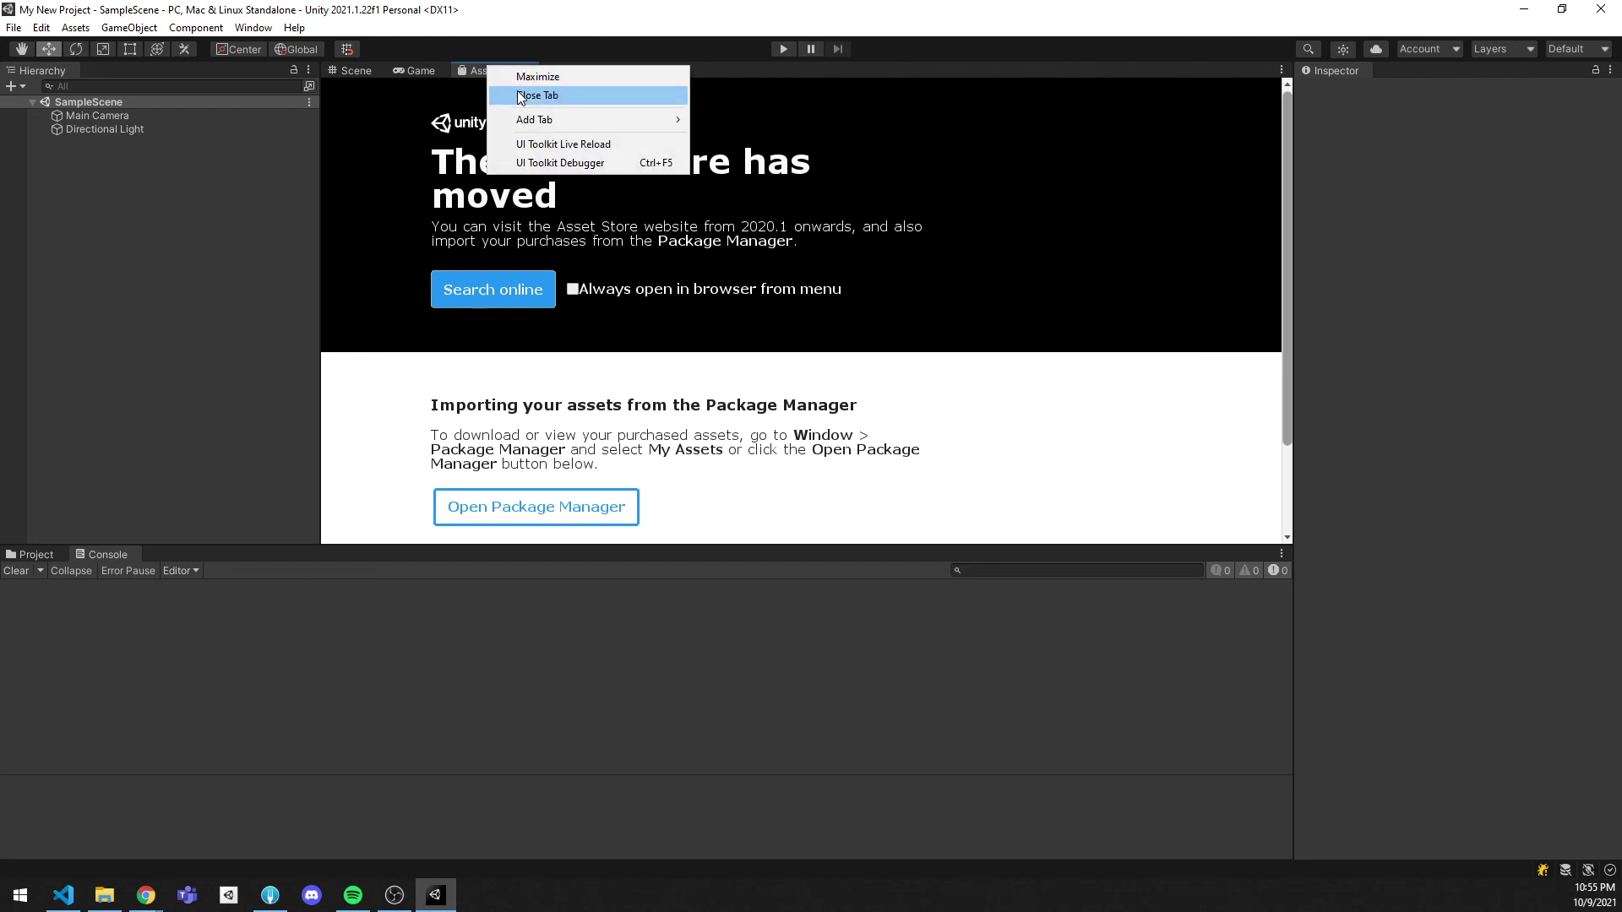
click(519, 95)
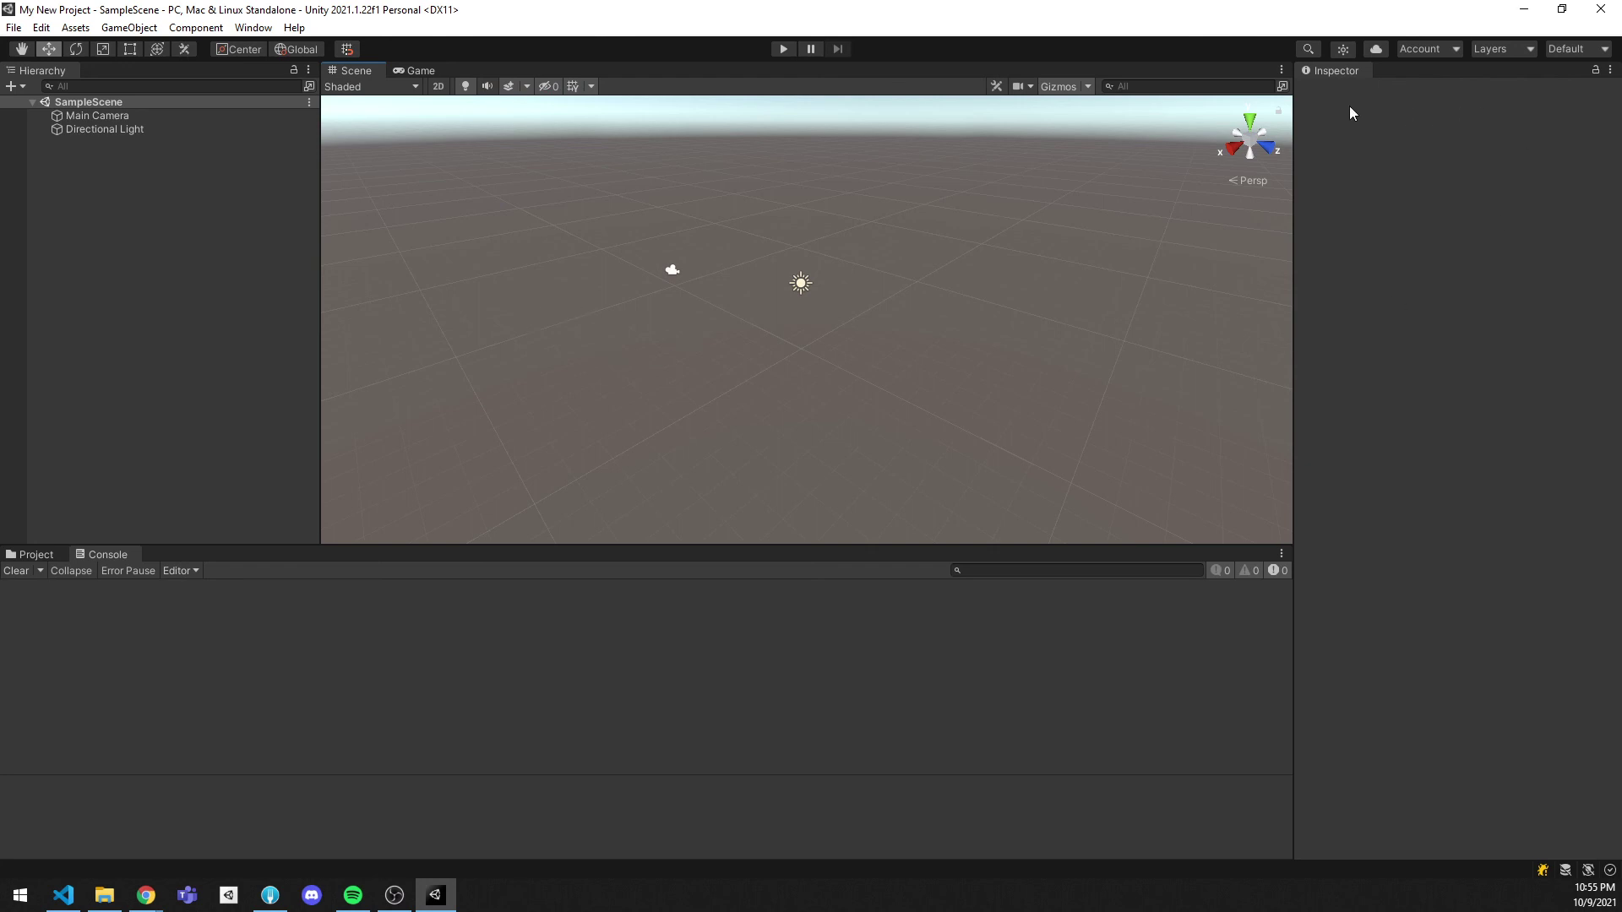
- Select Main Camera to examine its Transform, Camera and Audio Listener components in the Inspector
click(1542, 114)
click(108, 114)
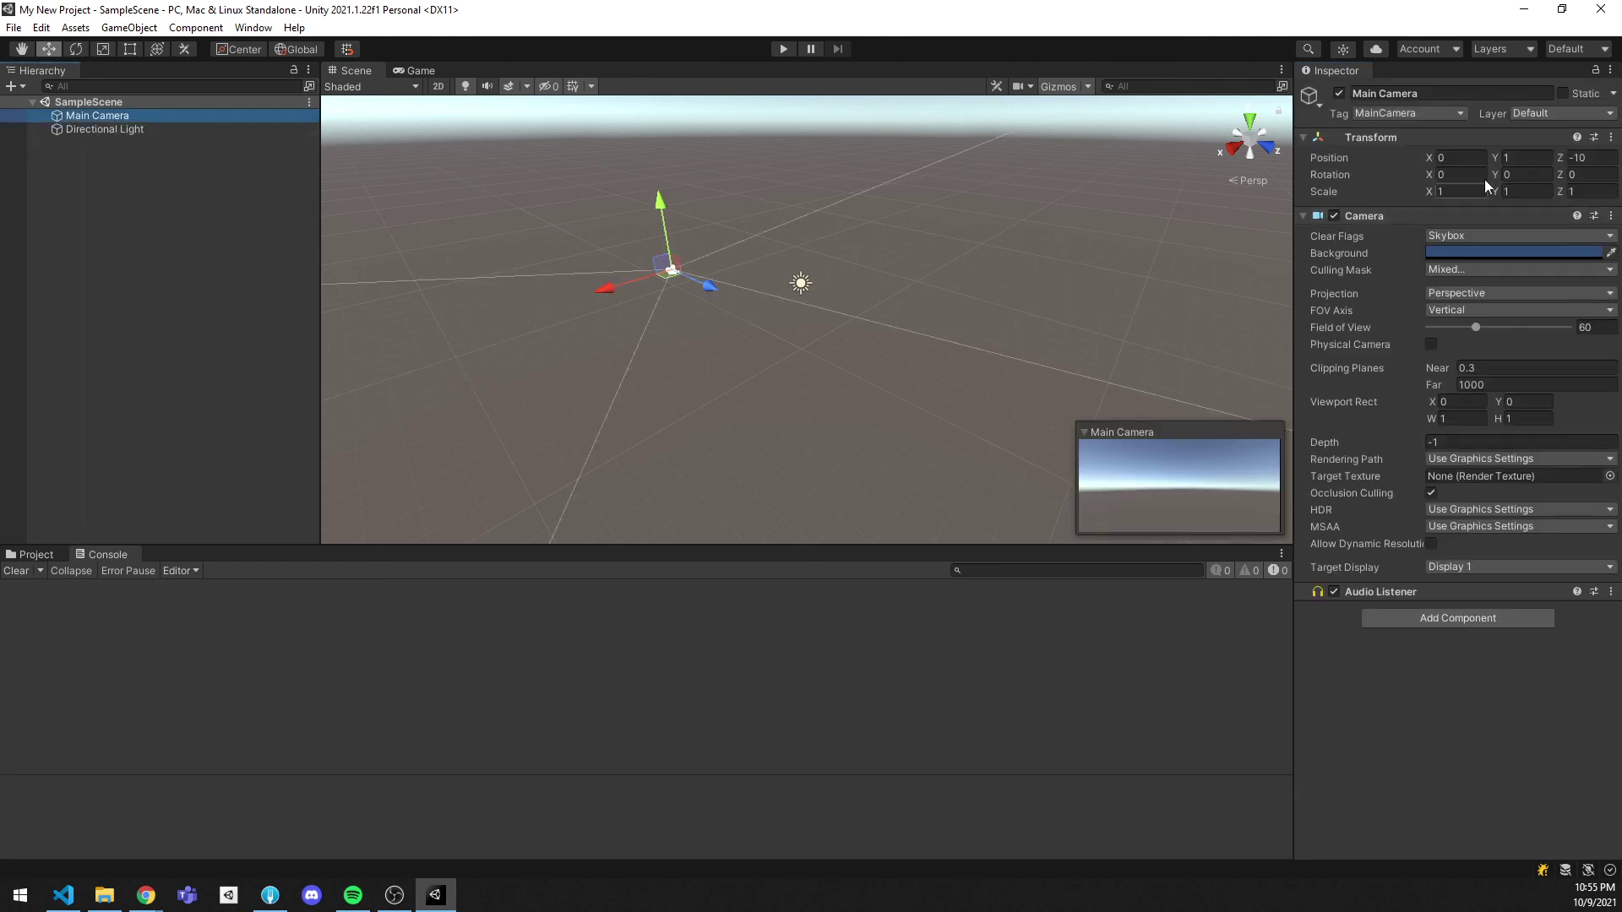